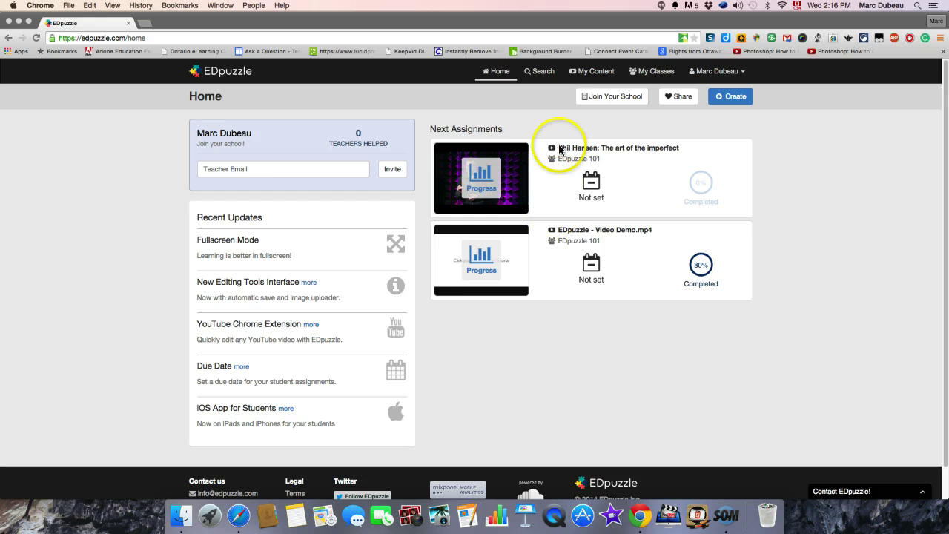
Step: Open the video search and browse the National Geographic videos
{"action": "left_click", "coordinate": [541, 74]}
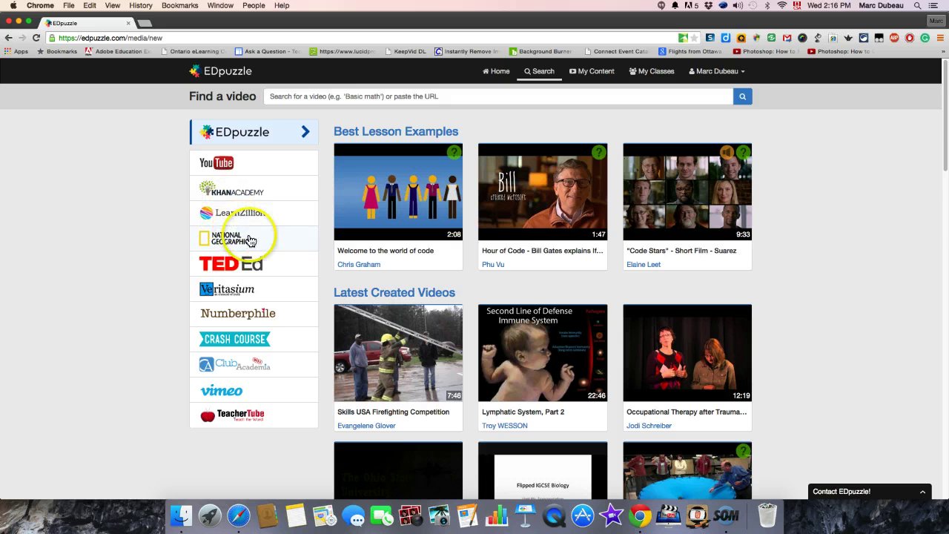
{"action": "scroll", "coordinate": [242, 328], "scroll_direction": "down", "scroll_amount": 5}
{"action": "scroll", "coordinate": [244, 327], "scroll_direction": "up", "scroll_amount": 4}
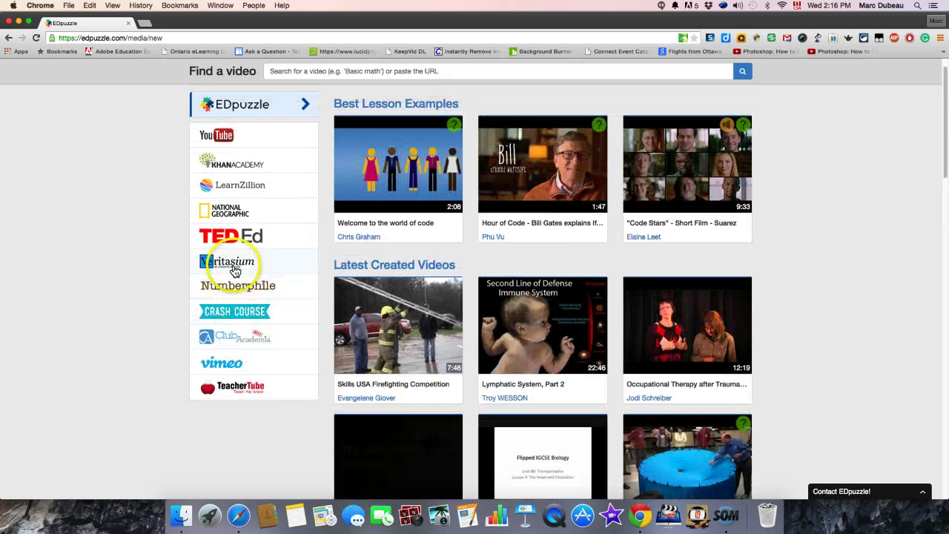
{"action": "left_click", "coordinate": [234, 213]}
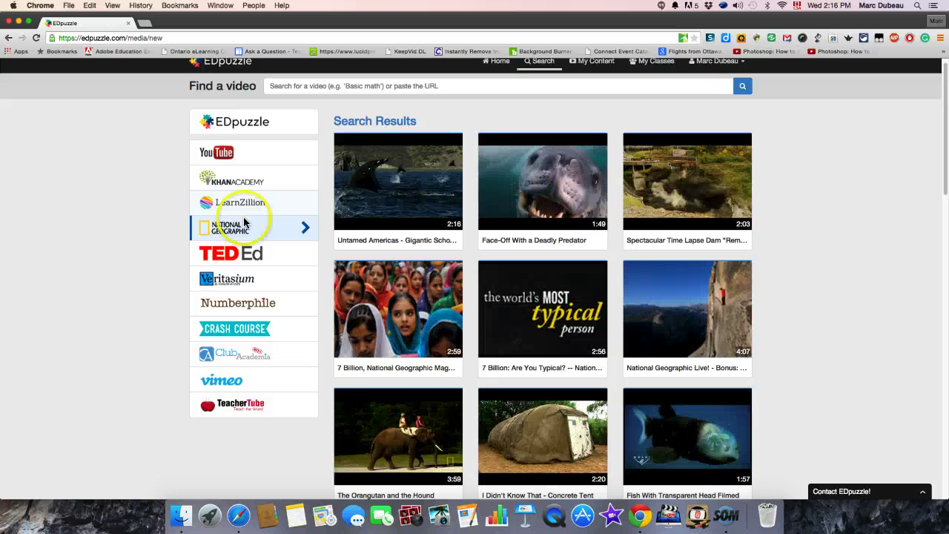
{"action": "mouse_move", "coordinate": [340, 226]}
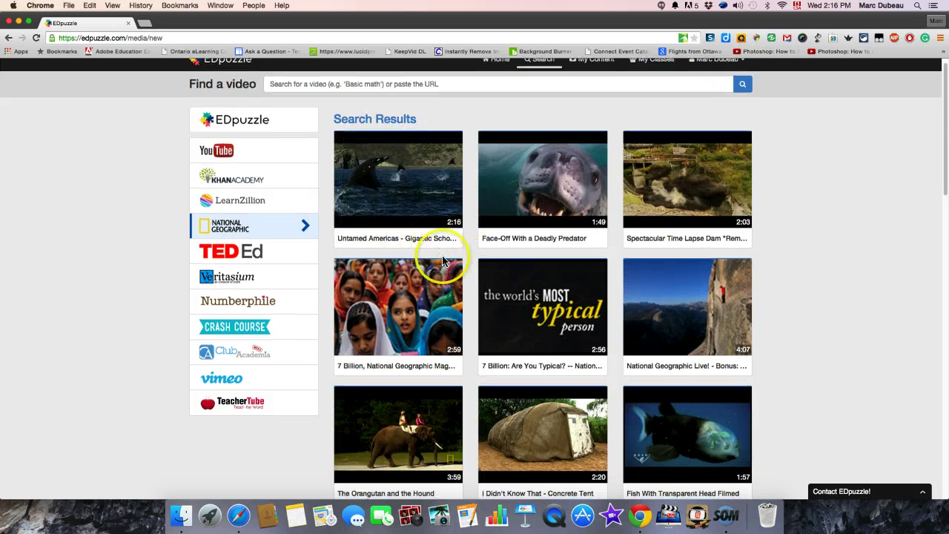
{"action": "scroll", "coordinate": [442, 255], "scroll_direction": "down", "scroll_amount": 5}
{"action": "scroll", "coordinate": [442, 255], "scroll_direction": "up", "scroll_amount": 5}
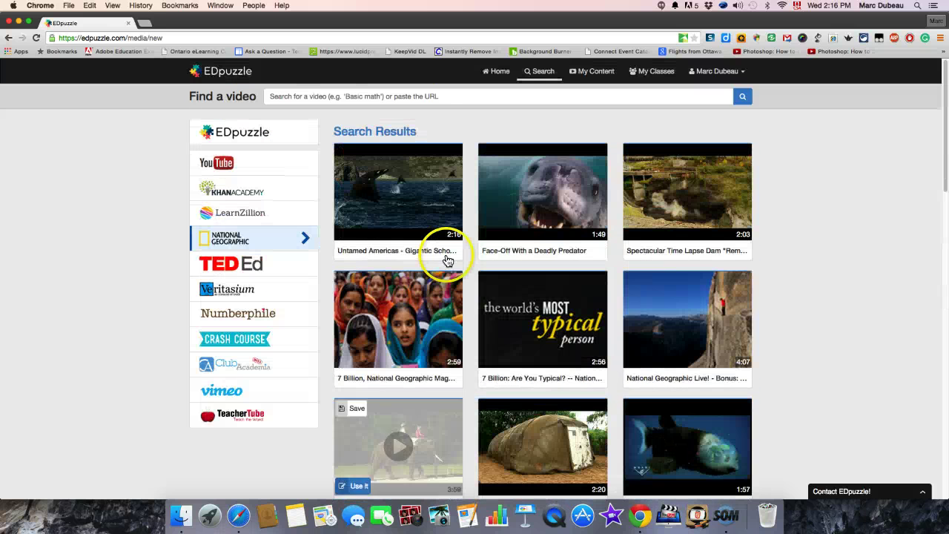
Step: Browse the Veritasium and Crash Course videos, and open Veritasium's "How Does a Transistor Work?" for editing
{"action": "left_click", "coordinate": [267, 291]}
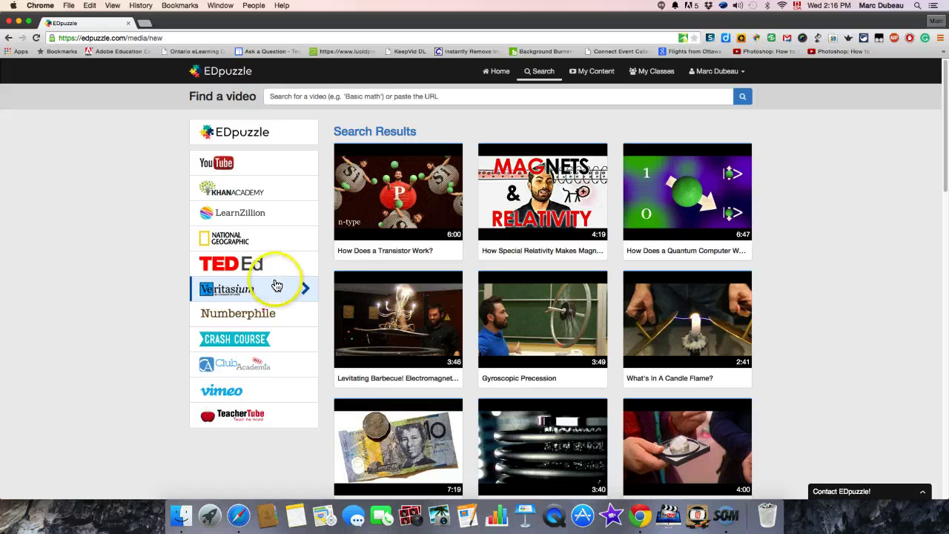
{"action": "scroll", "coordinate": [277, 287], "scroll_direction": "down", "scroll_amount": 1}
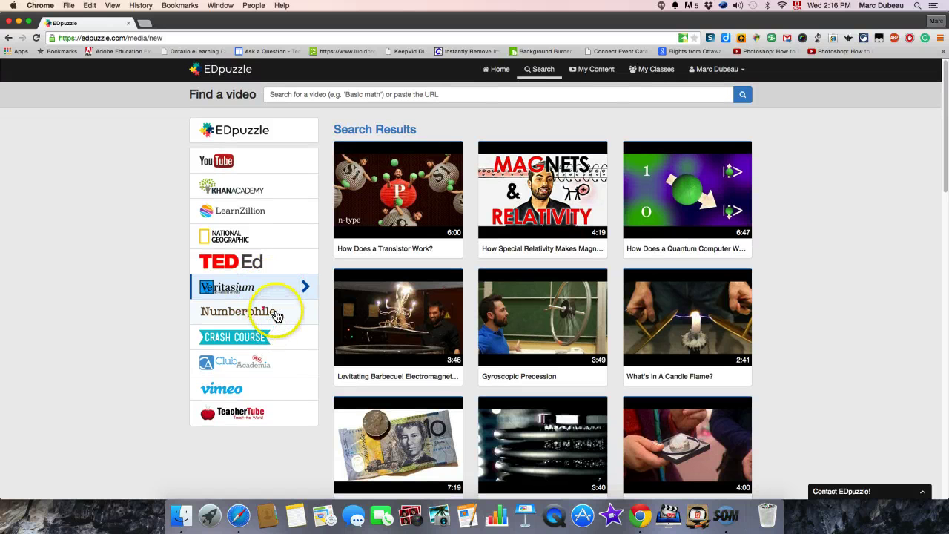
{"action": "left_click", "coordinate": [250, 343]}
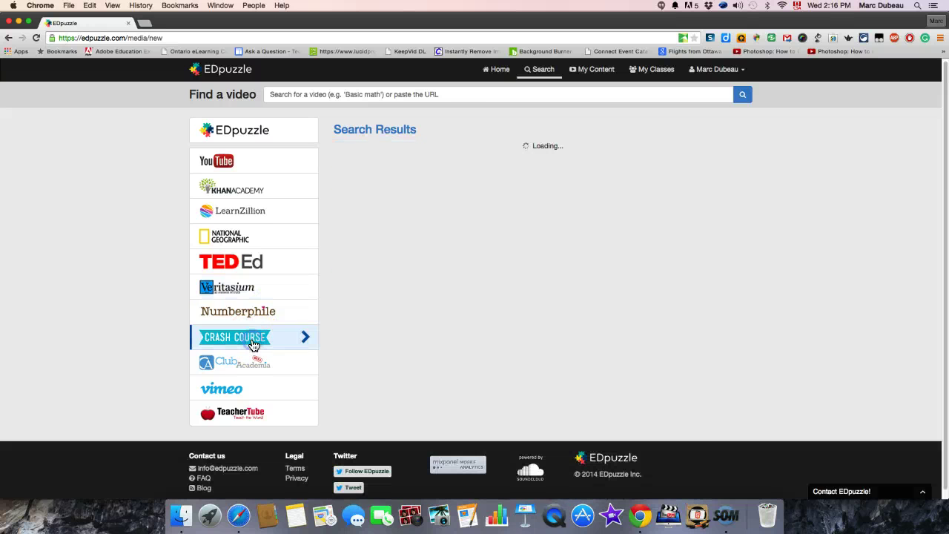
{"action": "left_click", "coordinate": [252, 293]}
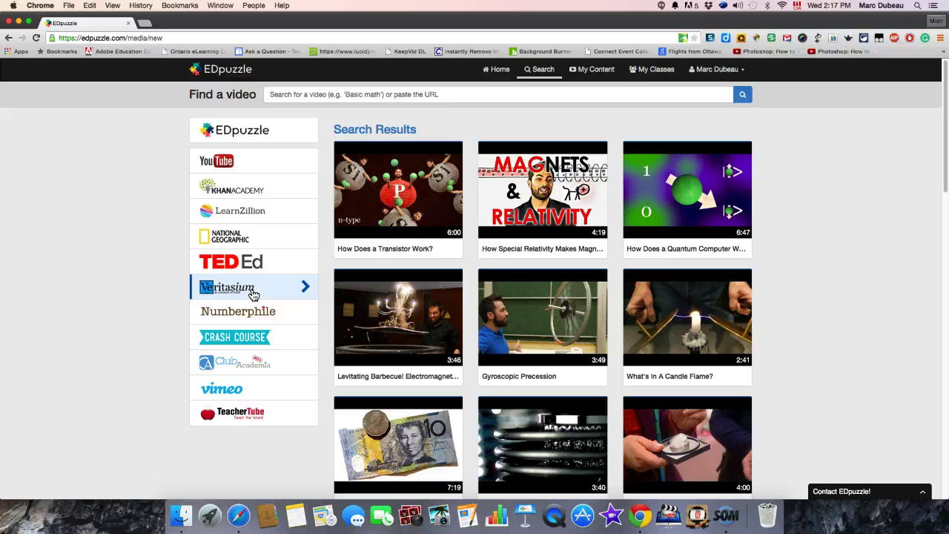
{"action": "left_click", "coordinate": [399, 195]}
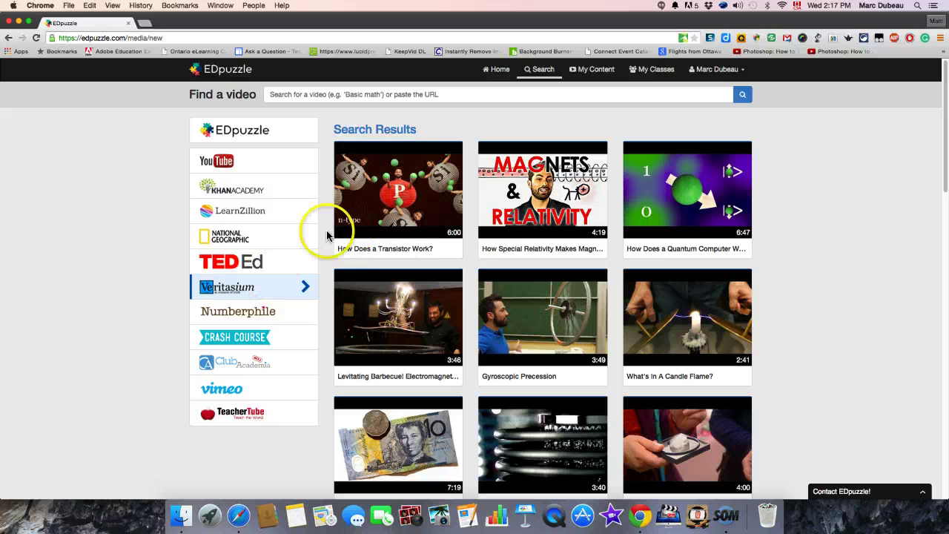
{"action": "left_click", "coordinate": [355, 229]}
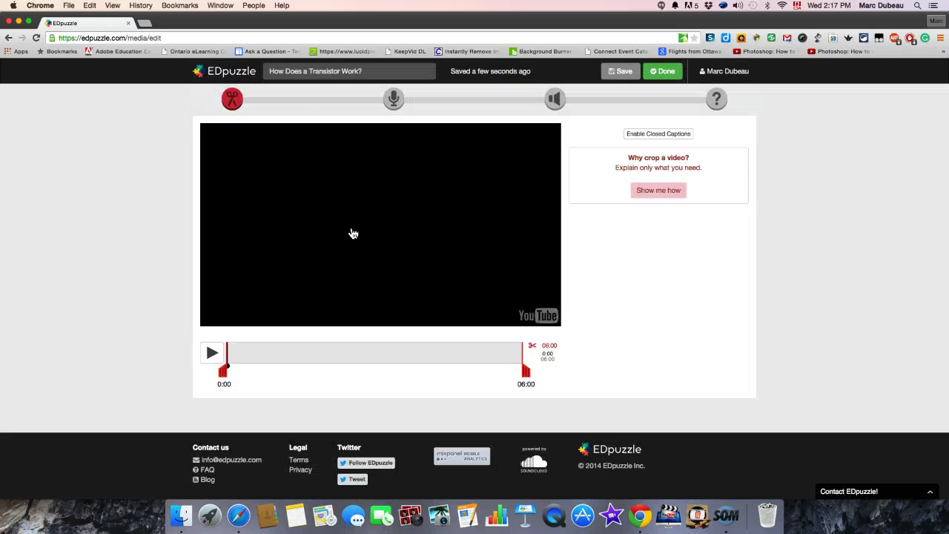
Step: Crop the video to the section from 0:41 to 0:58 and briefly play the cropped section
{"action": "left_click", "coordinate": [664, 196]}
{"action": "left_click_drag", "start_coordinate": [223, 371], "coordinate": [257, 369]}
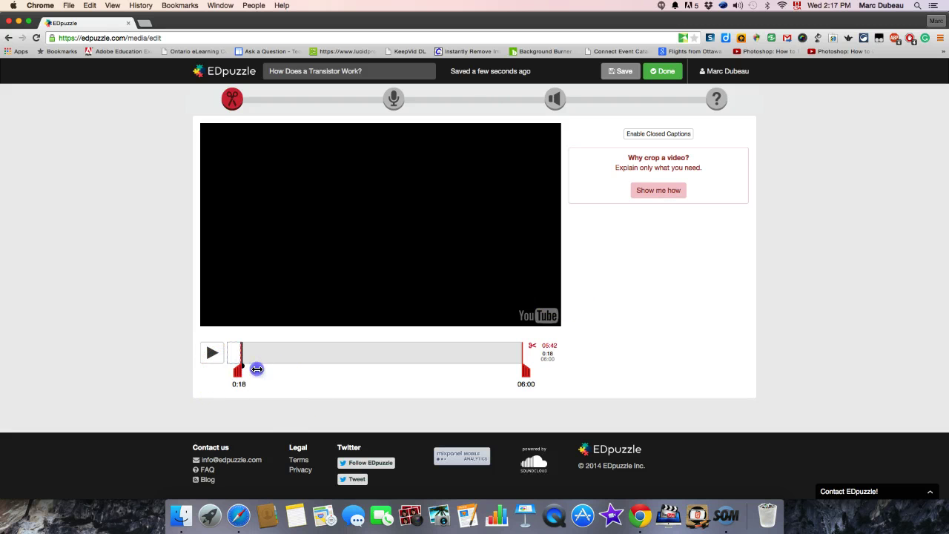
{"action": "left_click_drag", "start_coordinate": [526, 371], "coordinate": [526, 373]}
{"action": "left_click_drag", "start_coordinate": [356, 376], "coordinate": [287, 379]}
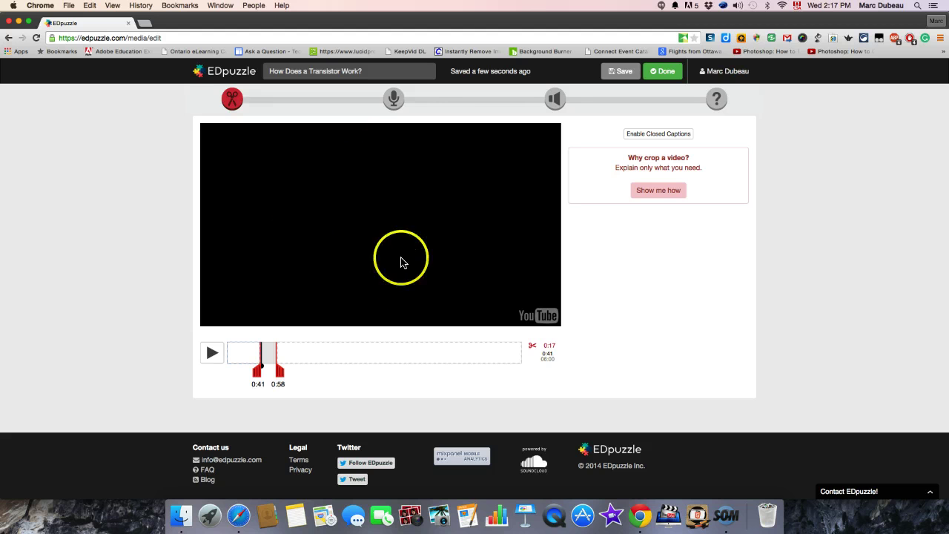
{"action": "left_click", "coordinate": [213, 354]}
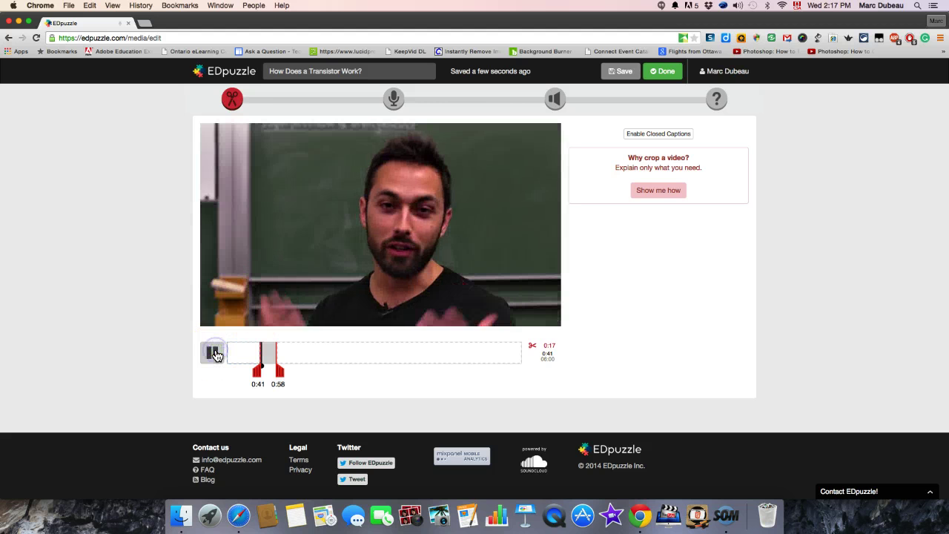
{"action": "left_click", "coordinate": [212, 354]}
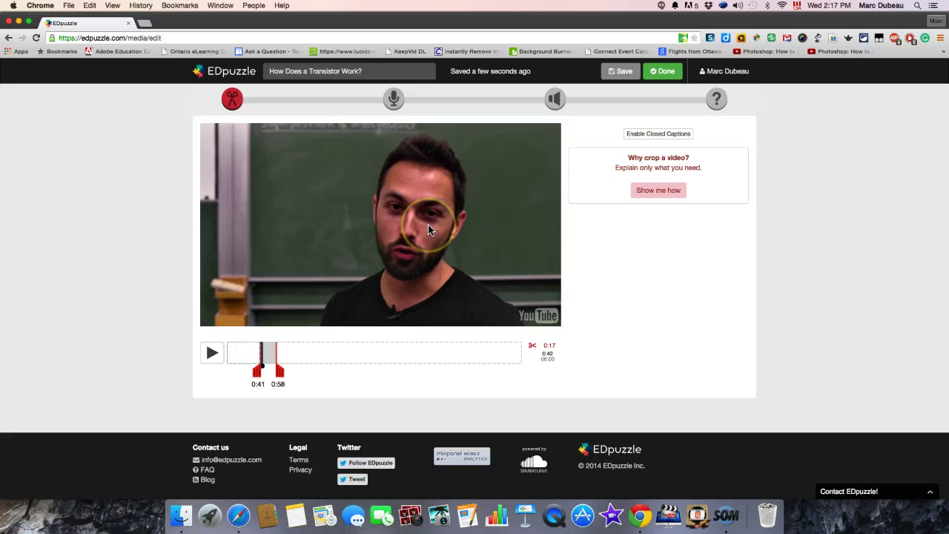
Step: Record an audio track over the whole cropped video, allowing the site to access the microphone
{"action": "left_click", "coordinate": [399, 109]}
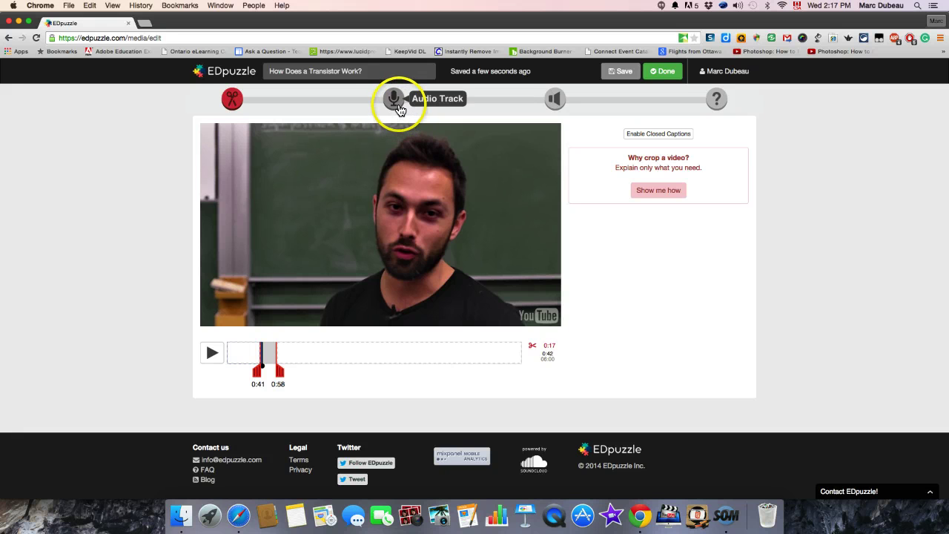
{"action": "left_click", "coordinate": [555, 102]}
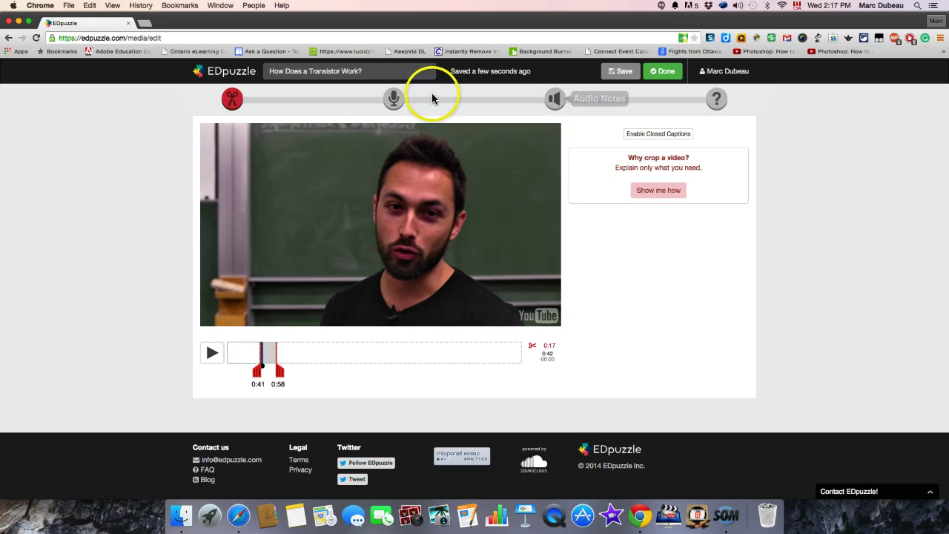
{"action": "left_click", "coordinate": [396, 103]}
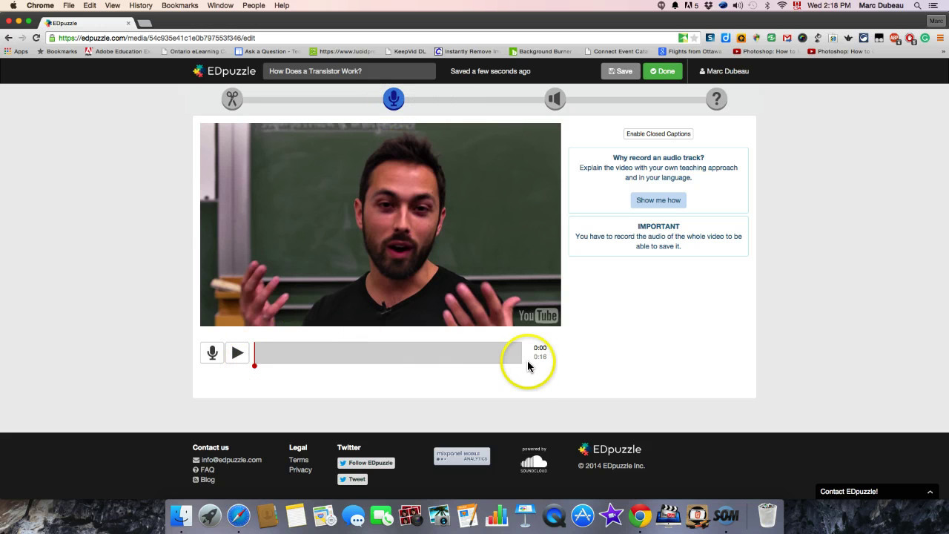
{"action": "left_click", "coordinate": [213, 354]}
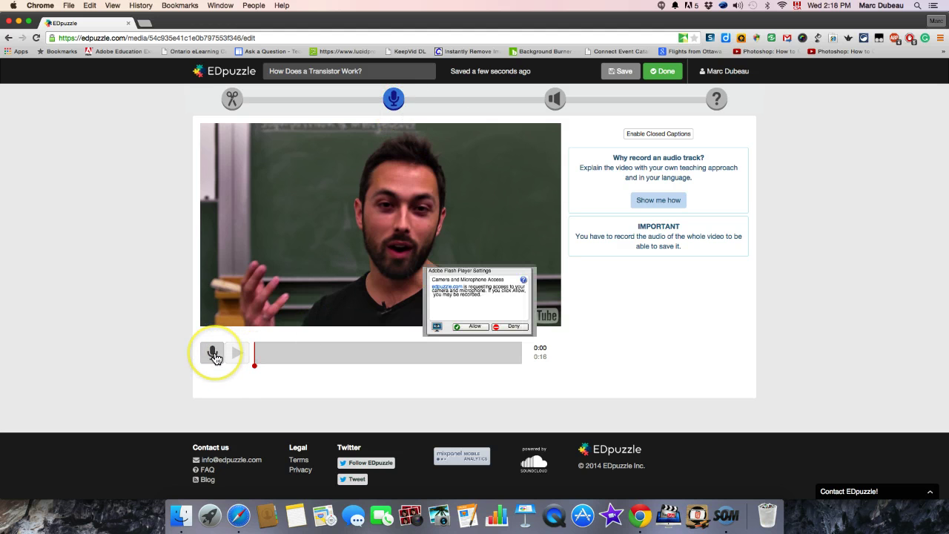
{"action": "left_click", "coordinate": [477, 326]}
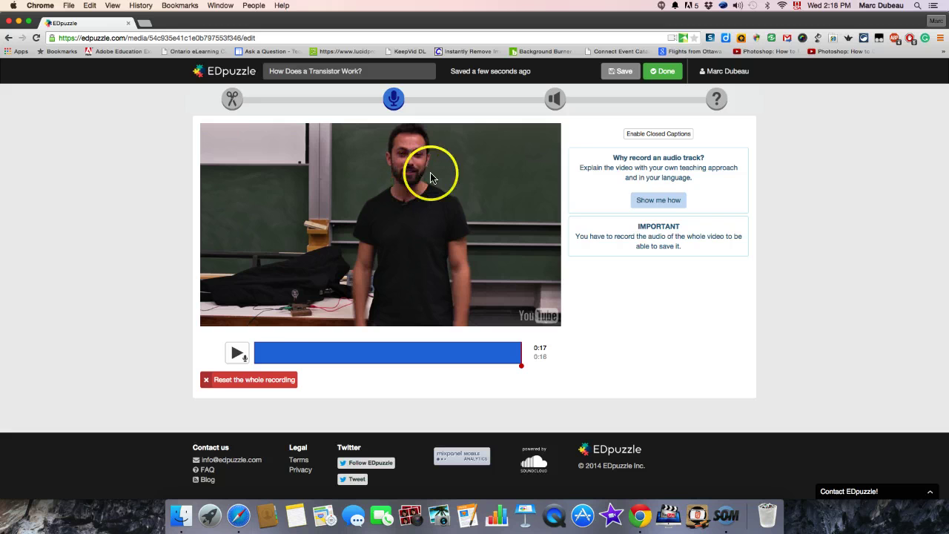
Step: Switch to audio notes and record a note at the start of the video, at 0:00
{"action": "left_click", "coordinate": [556, 102]}
{"action": "left_click", "coordinate": [483, 114]}
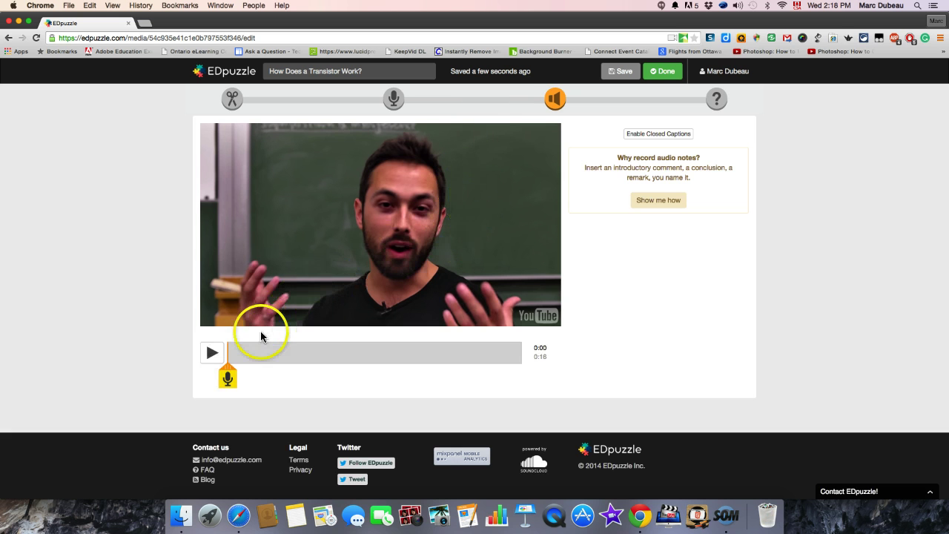
{"action": "left_click", "coordinate": [213, 356]}
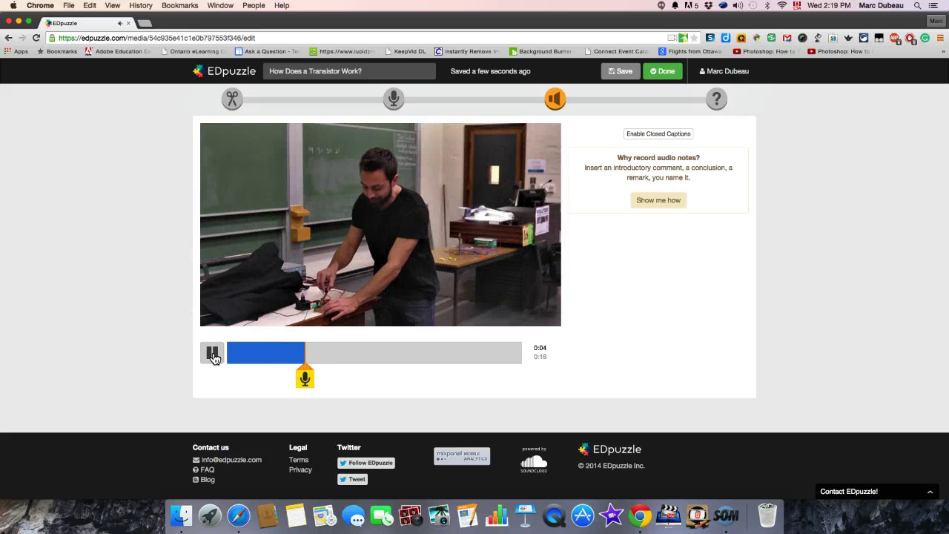
{"action": "left_click", "coordinate": [213, 356]}
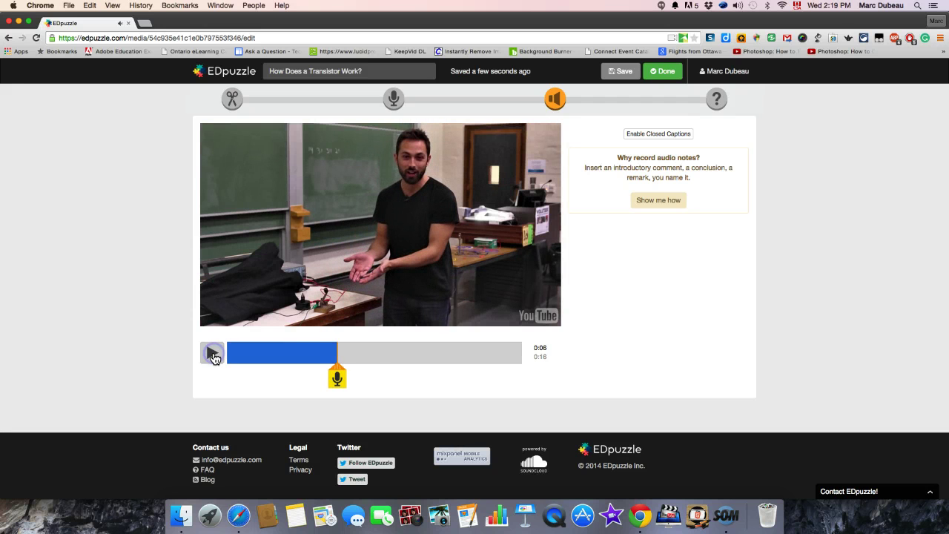
{"action": "mouse_move", "coordinate": [335, 353]}
{"action": "left_mouse_down"}
{"action": "mouse_move", "coordinate": [338, 366]}
{"action": "mouse_move", "coordinate": [226, 379]}
{"action": "left_mouse_up"}
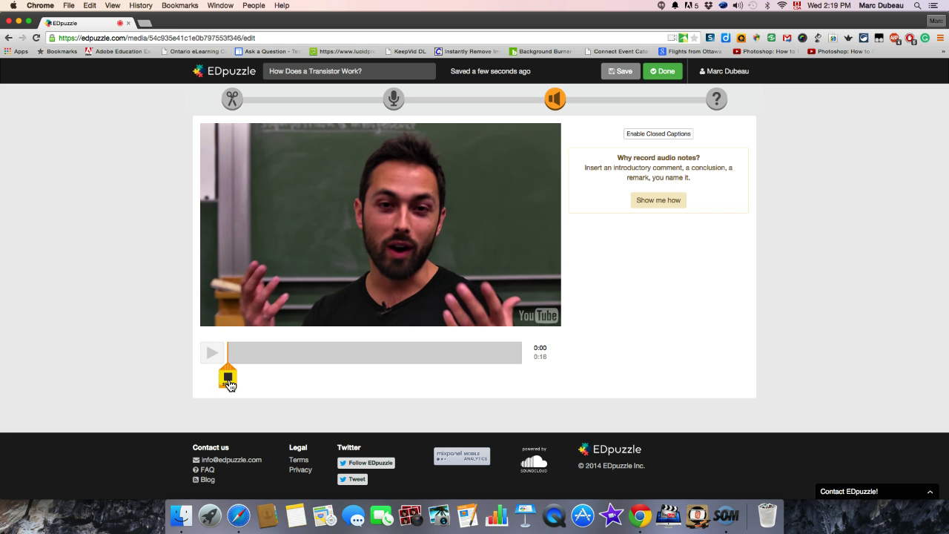
{"action": "left_click", "coordinate": [228, 380]}
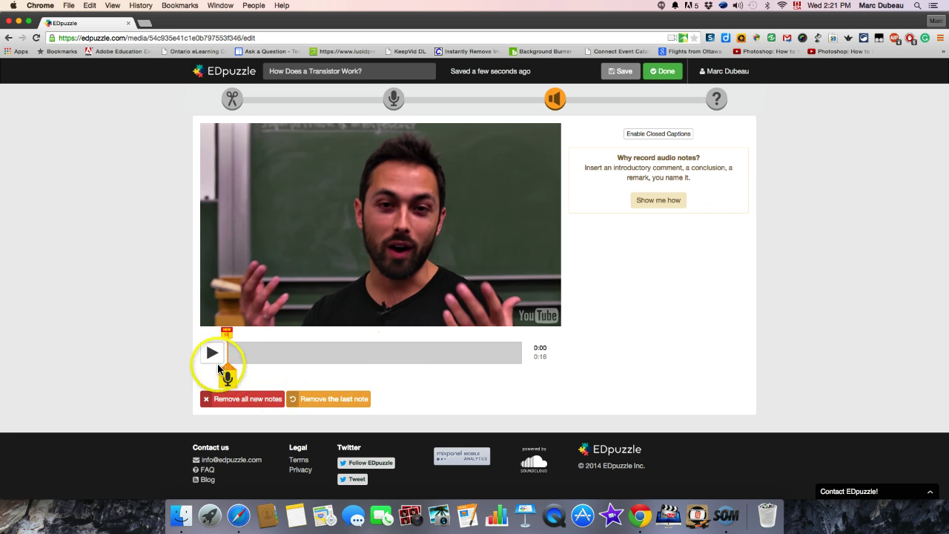
Step: Play the video on to 0:11 and record a second audio note there
{"action": "left_click", "coordinate": [212, 354]}
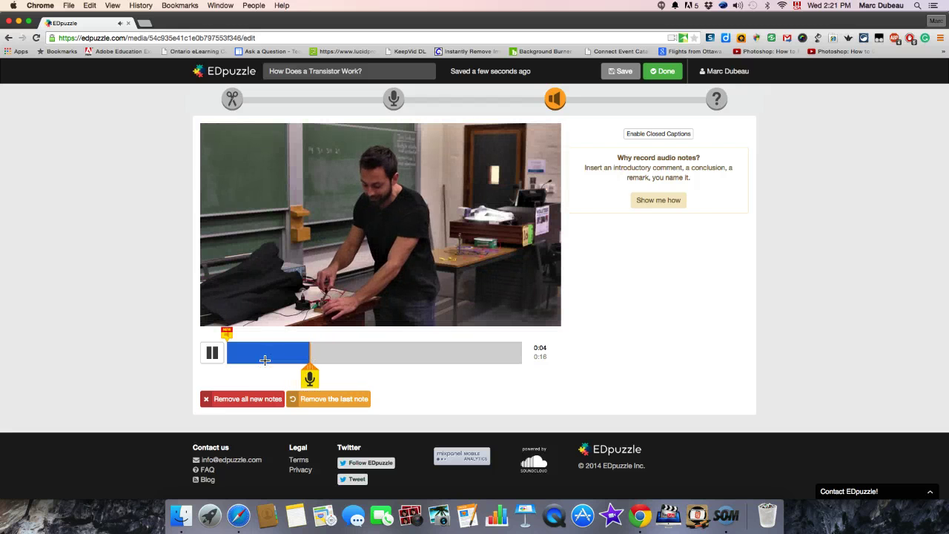
{"action": "left_click", "coordinate": [213, 355]}
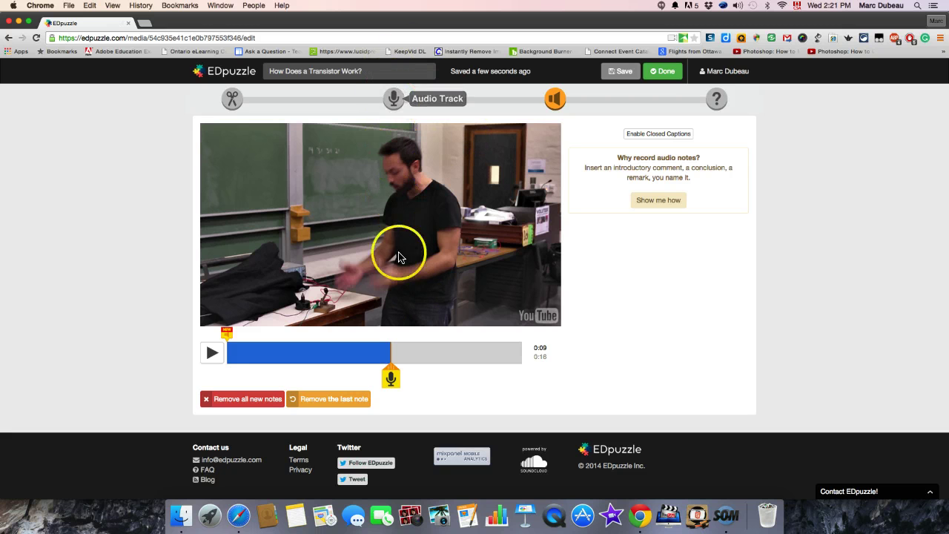
{"action": "left_click", "coordinate": [213, 355]}
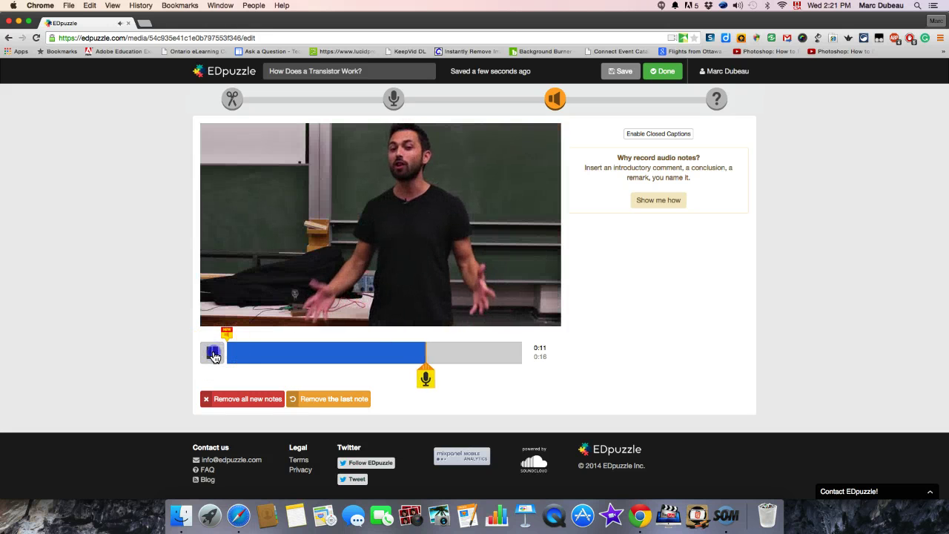
{"action": "left_click", "coordinate": [213, 355]}
{"action": "left_click", "coordinate": [431, 379]}
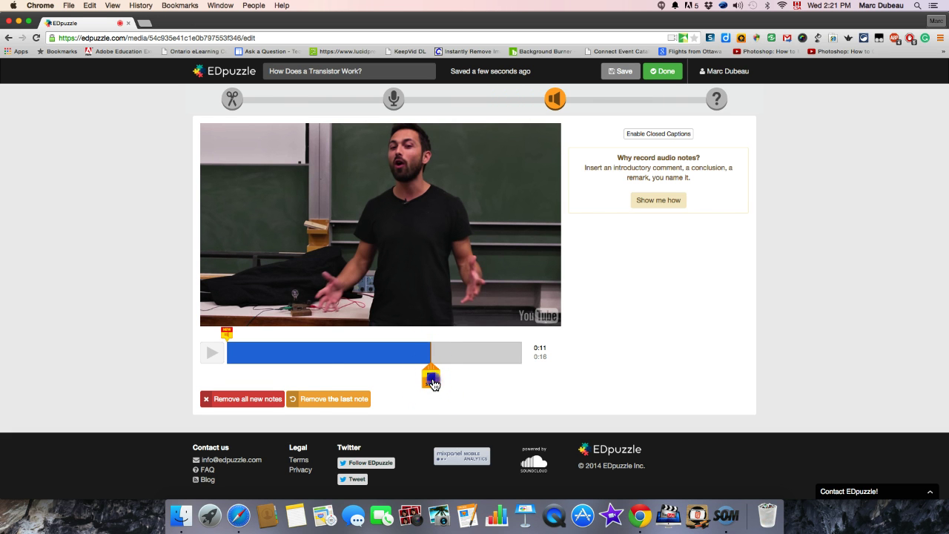
{"action": "left_click", "coordinate": [432, 381]}
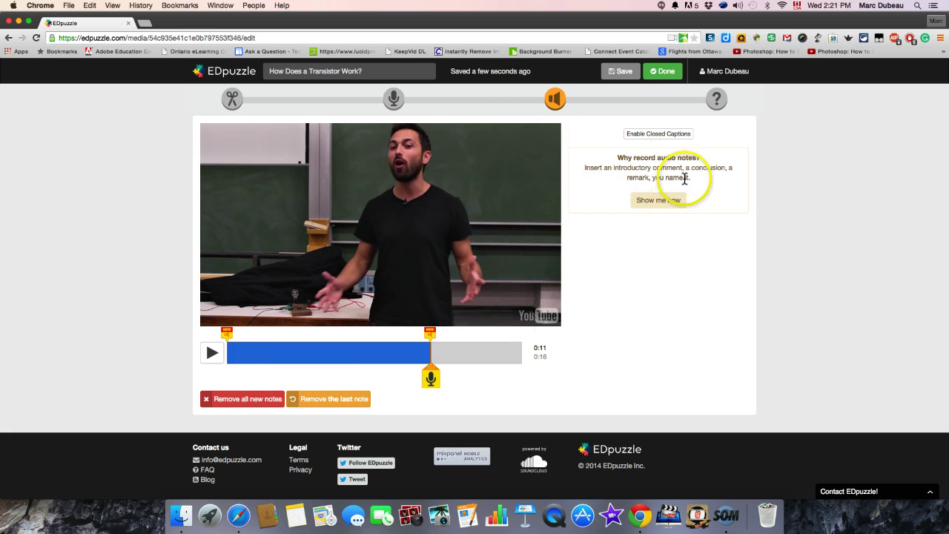
Step: Insert a quiz item at the end of the video, at 0:16, and look through its open-ended, multiple choice and comment types
{"action": "left_click", "coordinate": [717, 101]}
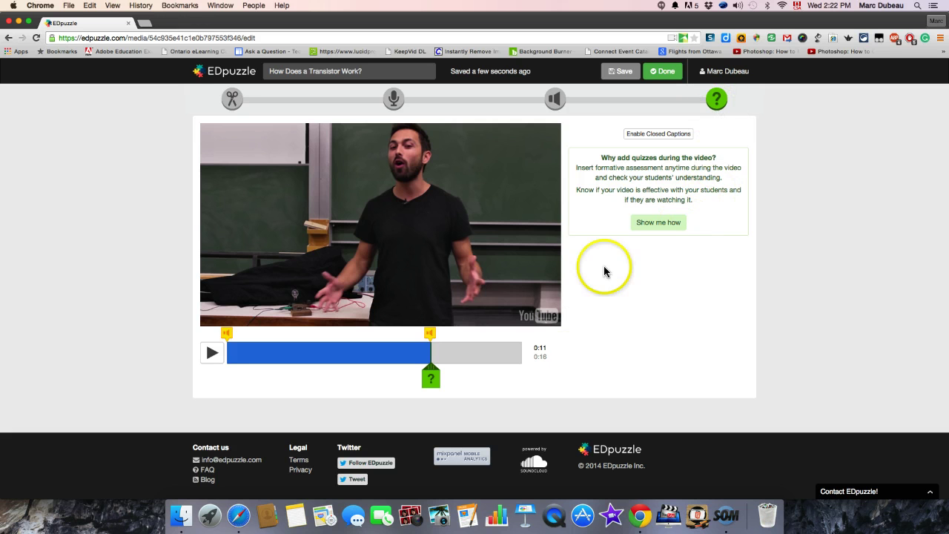
{"action": "left_click_drag", "start_coordinate": [431, 375], "coordinate": [522, 365]}
{"action": "left_click", "coordinate": [523, 380]}
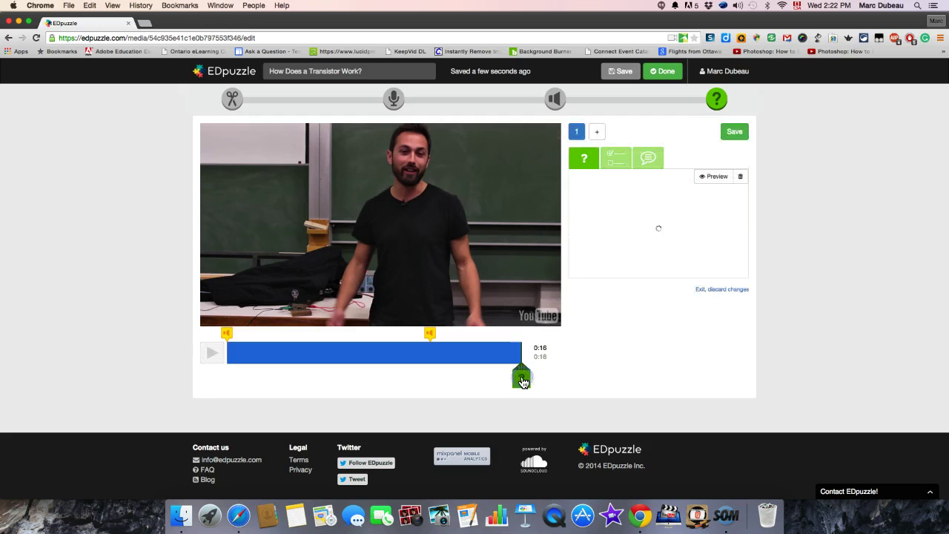
{"action": "left_click", "coordinate": [585, 158]}
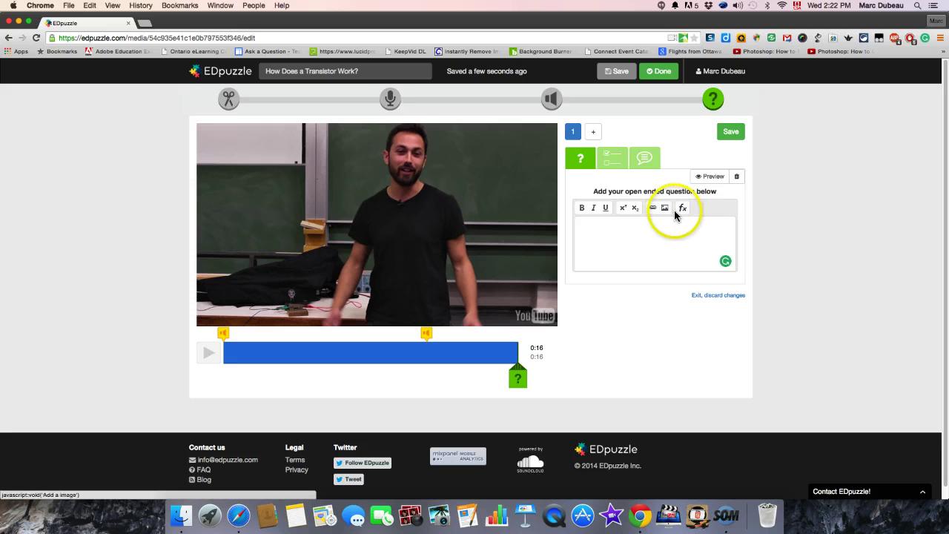
{"action": "left_click", "coordinate": [611, 159]}
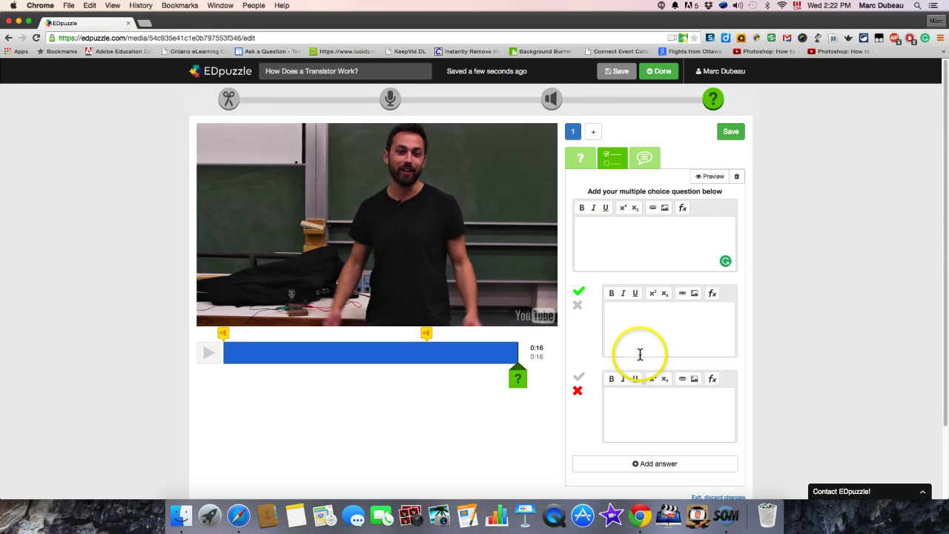
{"action": "left_click", "coordinate": [645, 157]}
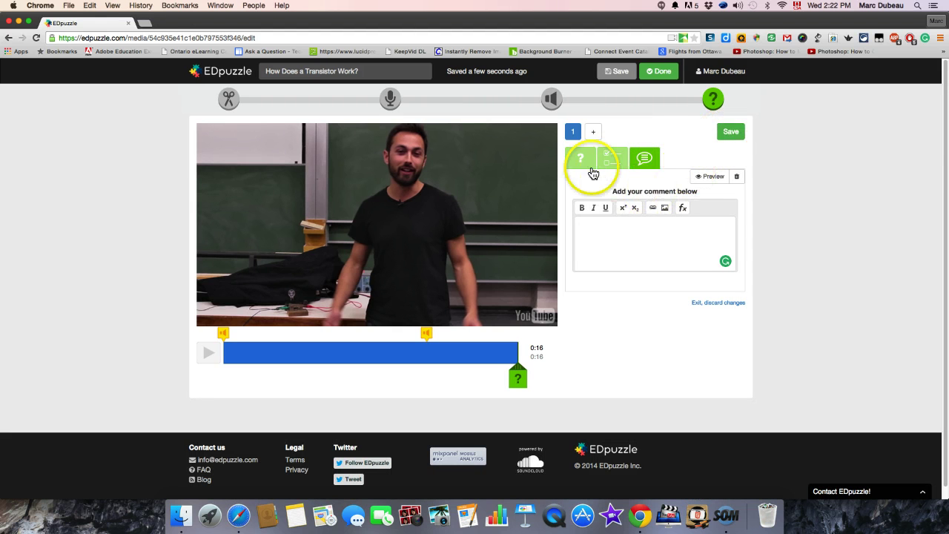
Step: Add the comment "What do you think of this video?" at 0:16, save it and continue past it
{"action": "left_click", "coordinate": [616, 230]}
{"action": "type", "text": "E"}
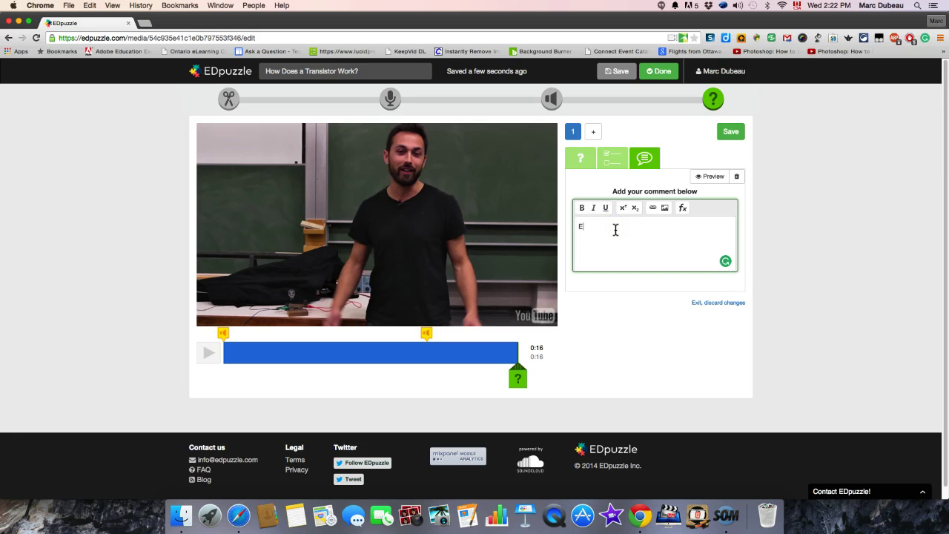
{"action": "key", "text": "BackSpace"}
{"action": "key", "text": "BackSpace"}
{"action": "type", "text": "What do"}
{"action": "left_click", "coordinate": [603, 270]}
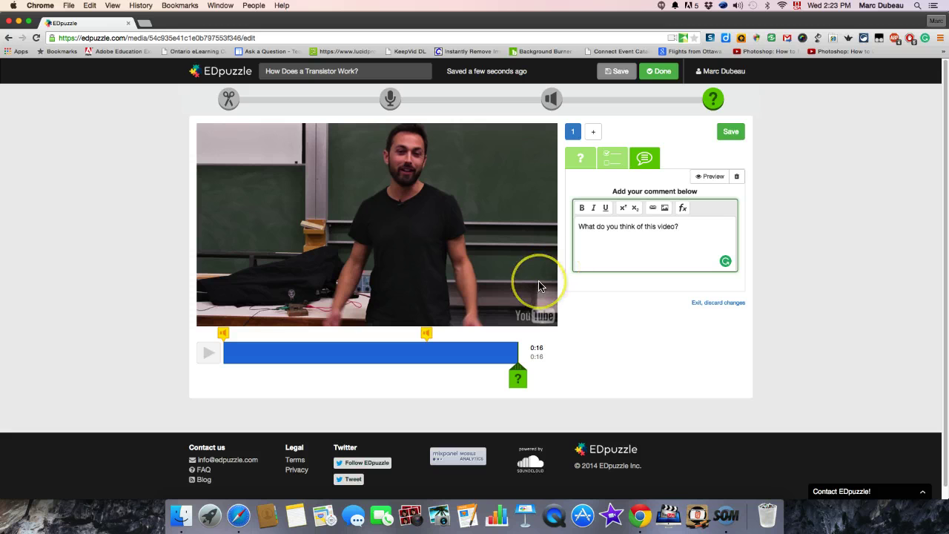
{"action": "left_click", "coordinate": [729, 134]}
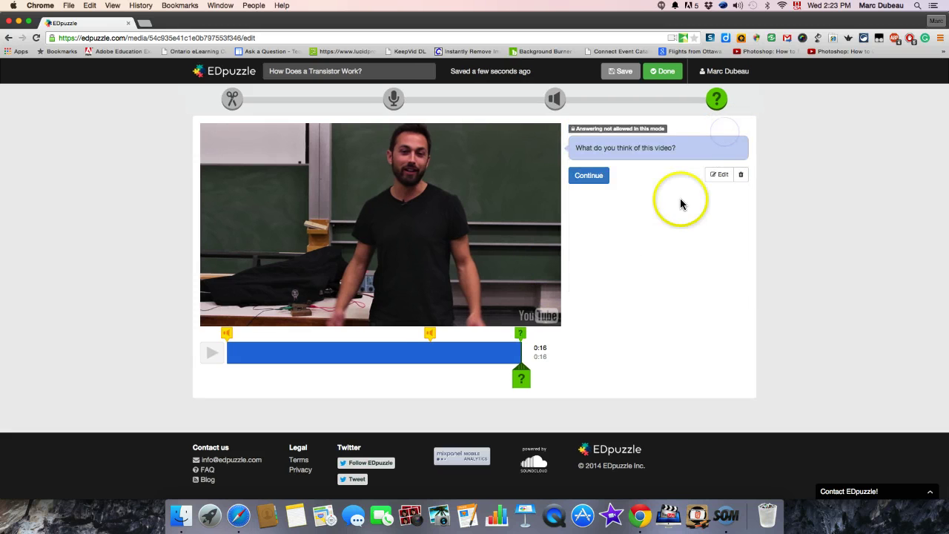
{"action": "left_click", "coordinate": [597, 178]}
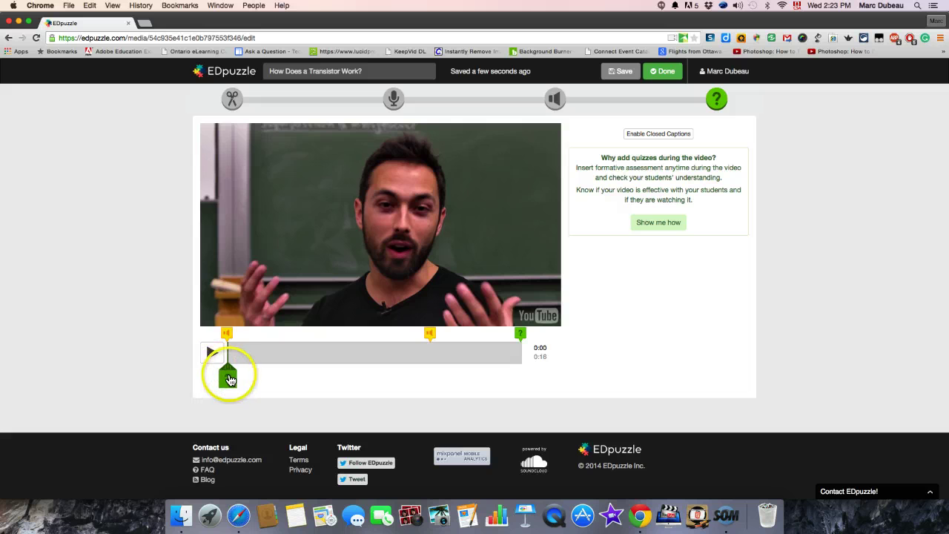
Step: Finish editing the lesson, tag it "sample test", and save and exit
{"action": "left_click", "coordinate": [657, 74]}
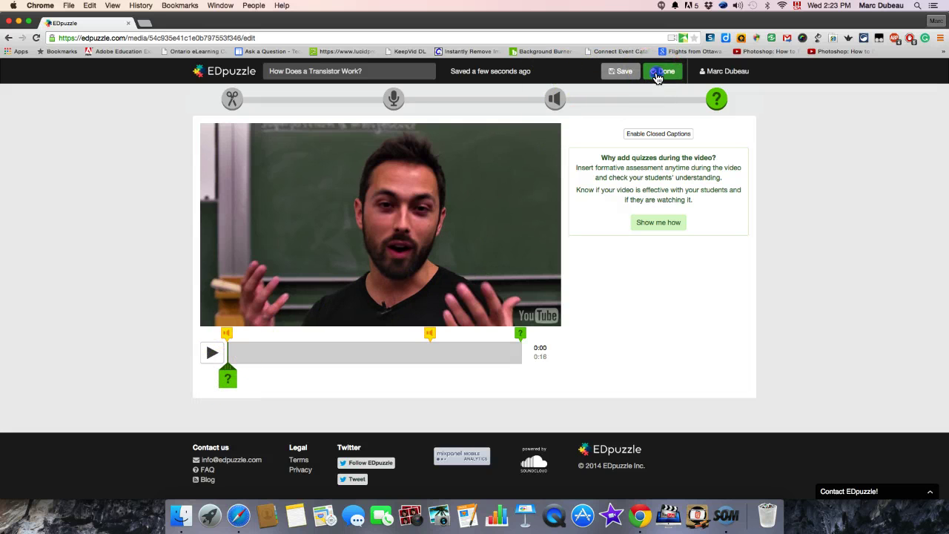
{"action": "left_click", "coordinate": [400, 171]}
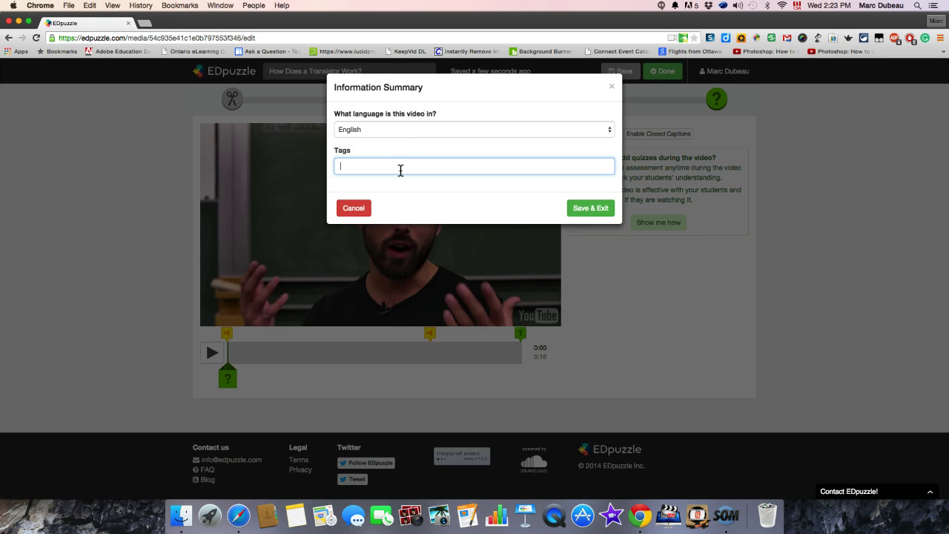
{"action": "type", "text": "sample test"}
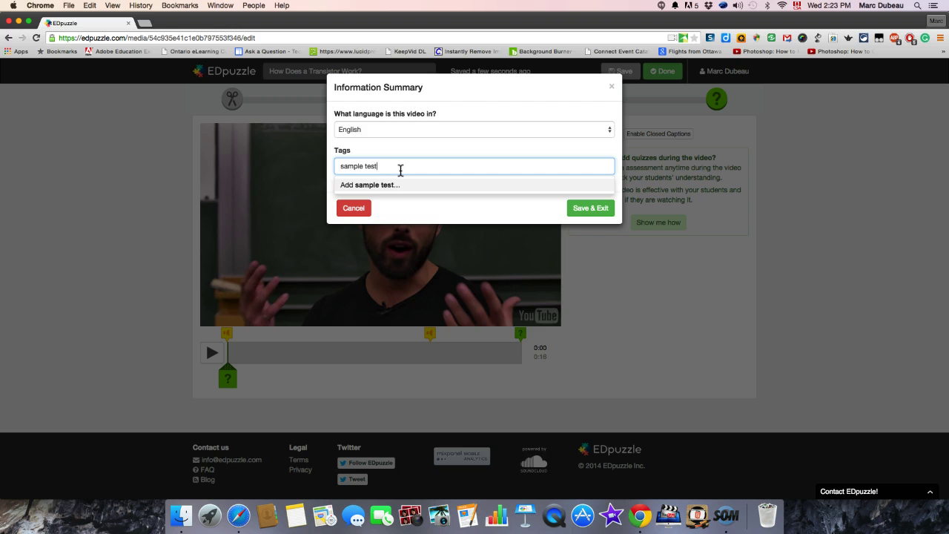
{"action": "left_click", "coordinate": [483, 206]}
{"action": "left_click", "coordinate": [586, 207]}
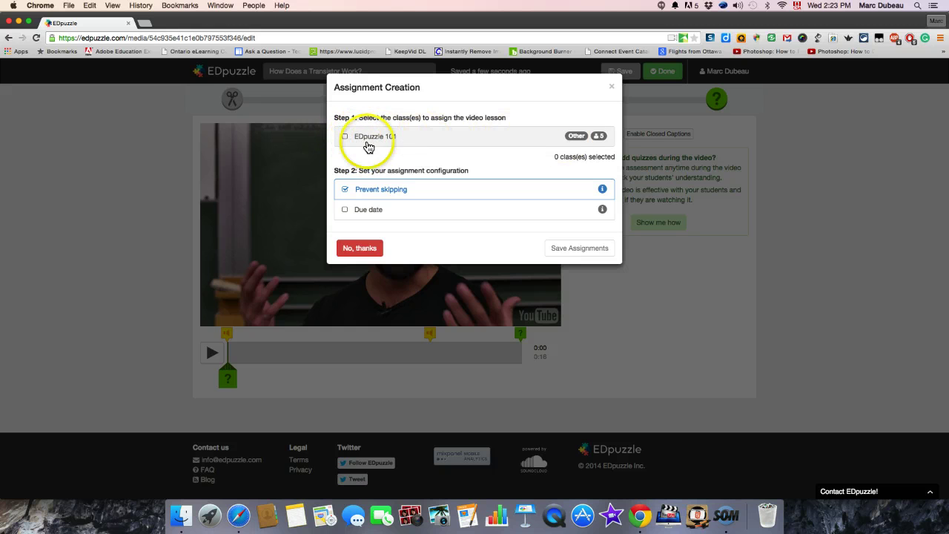
Step: Assign the lesson to the EDpuzzle 101 class with skip prevention turned off and no due date, and save the assignment
{"action": "left_click", "coordinate": [344, 136]}
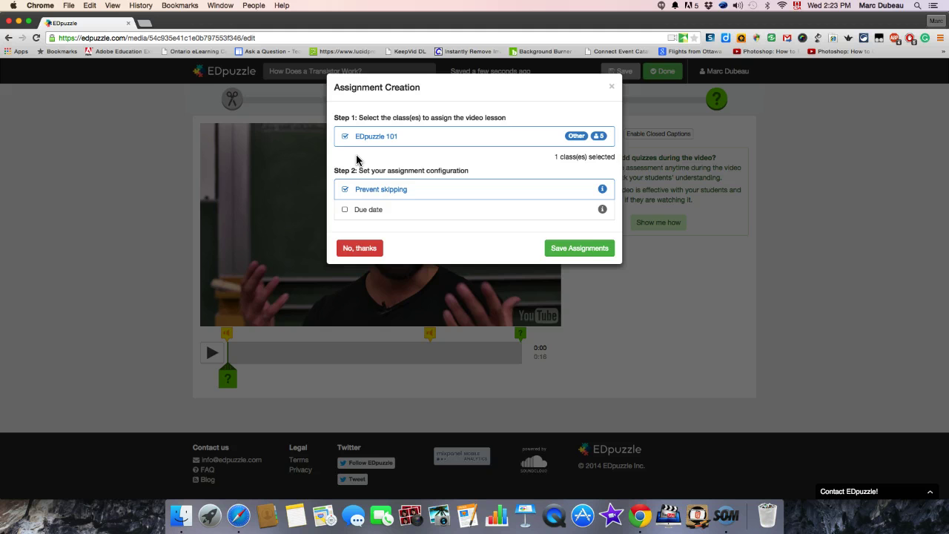
{"action": "left_click", "coordinate": [600, 154]}
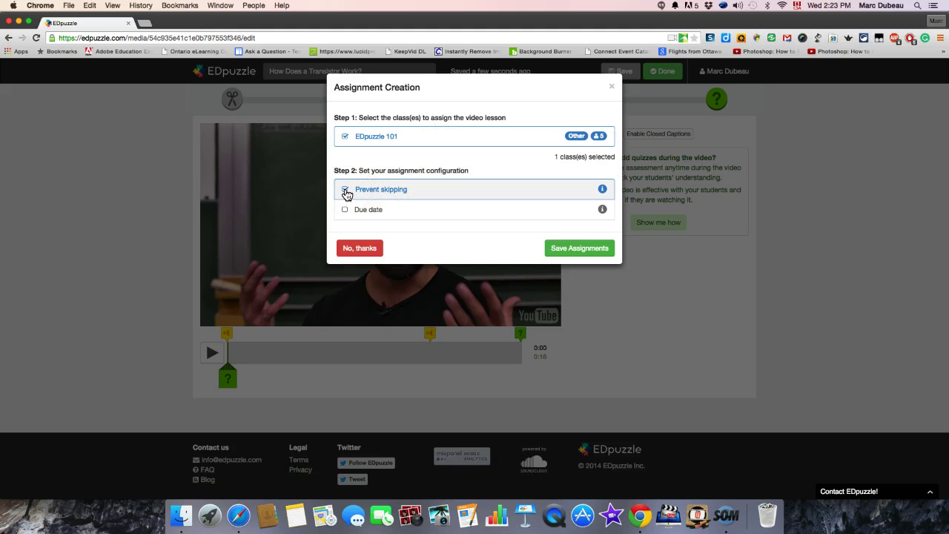
{"action": "left_click", "coordinate": [345, 210]}
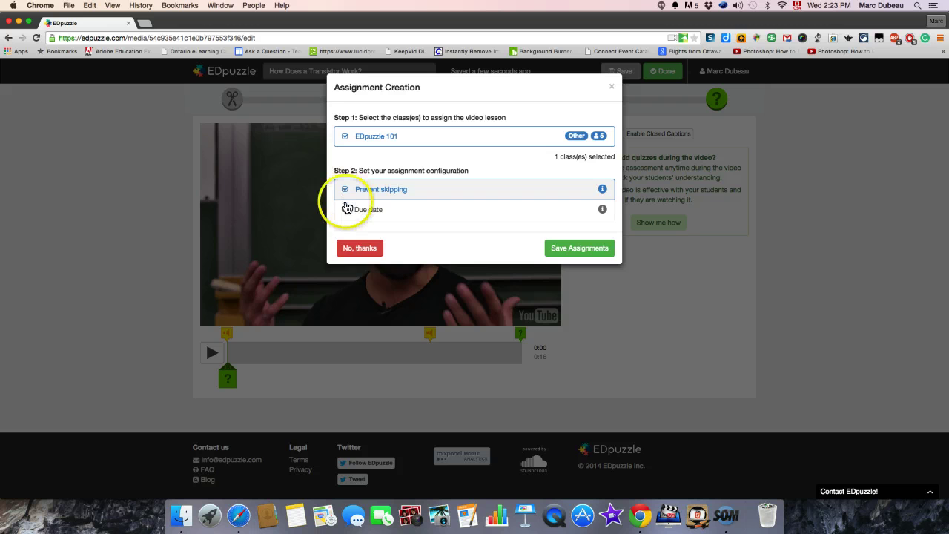
{"action": "left_click", "coordinate": [346, 211]}
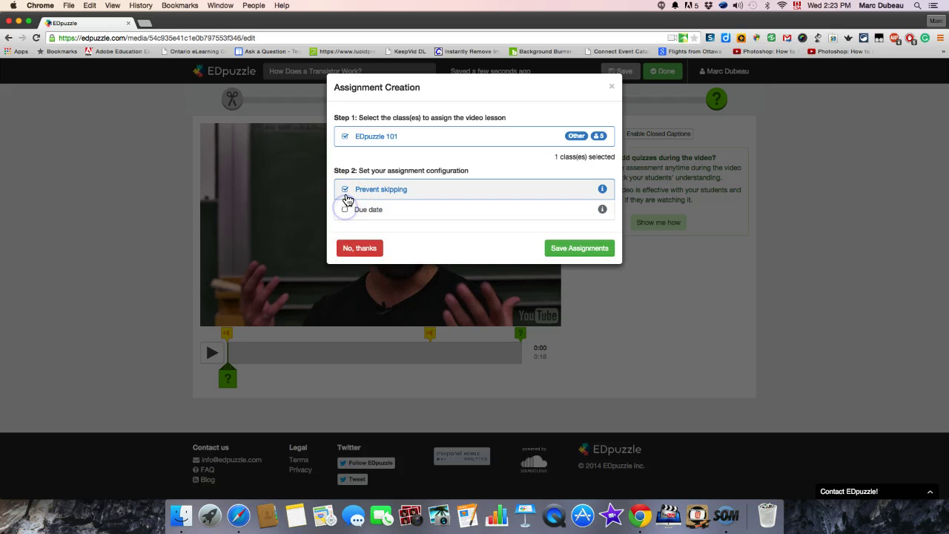
{"action": "left_click", "coordinate": [345, 191]}
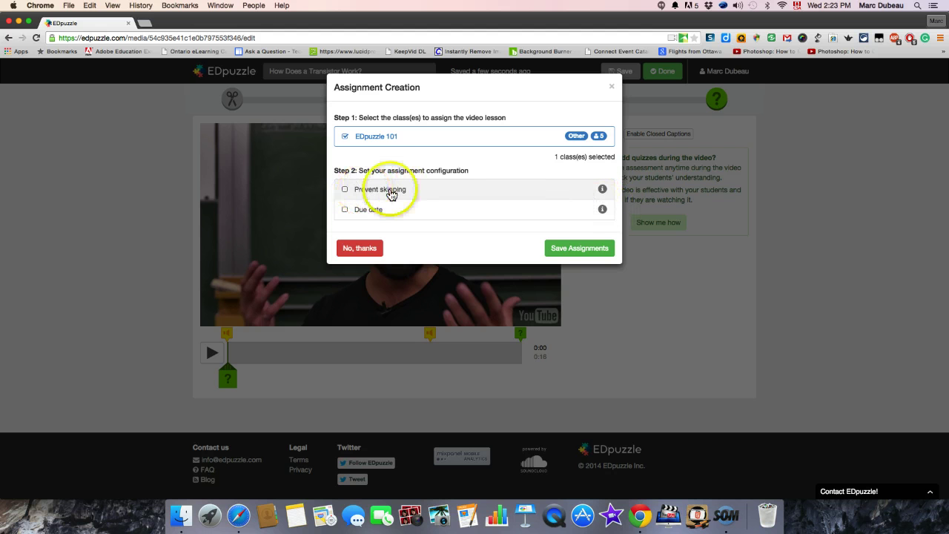
{"action": "left_click", "coordinate": [580, 249]}
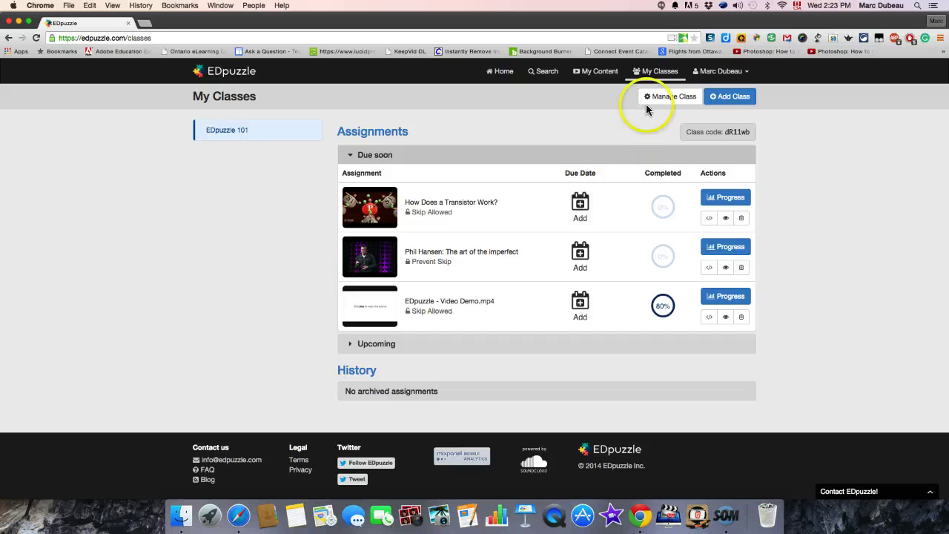
Step: Open the "How Does a Transistor Work?" lesson from the content library for watching
{"action": "left_click", "coordinate": [600, 73]}
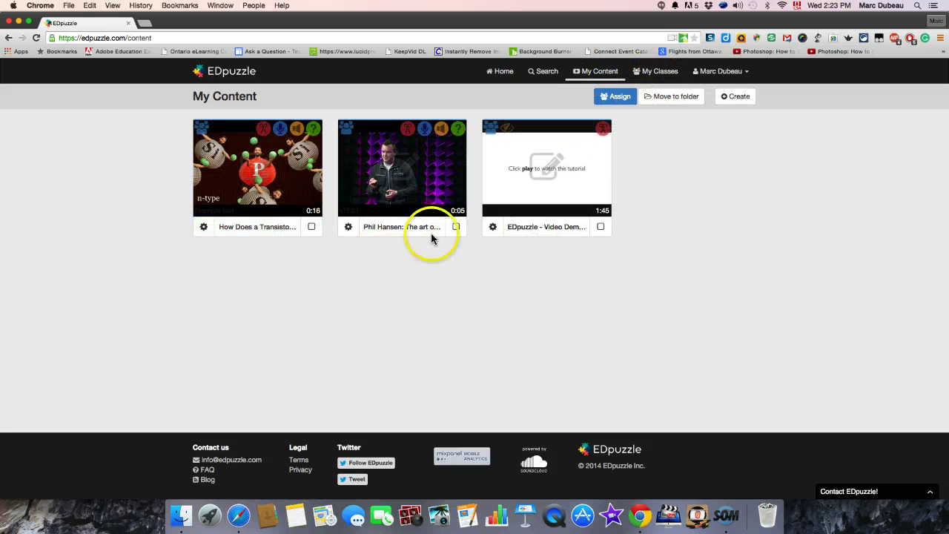
{"action": "left_click", "coordinate": [656, 74]}
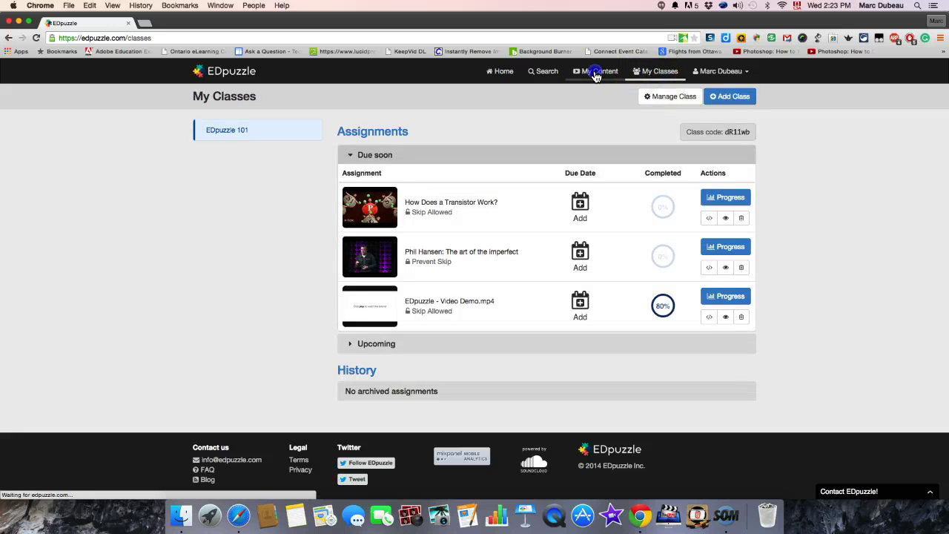
{"action": "left_click", "coordinate": [597, 72]}
{"action": "left_click", "coordinate": [311, 227]}
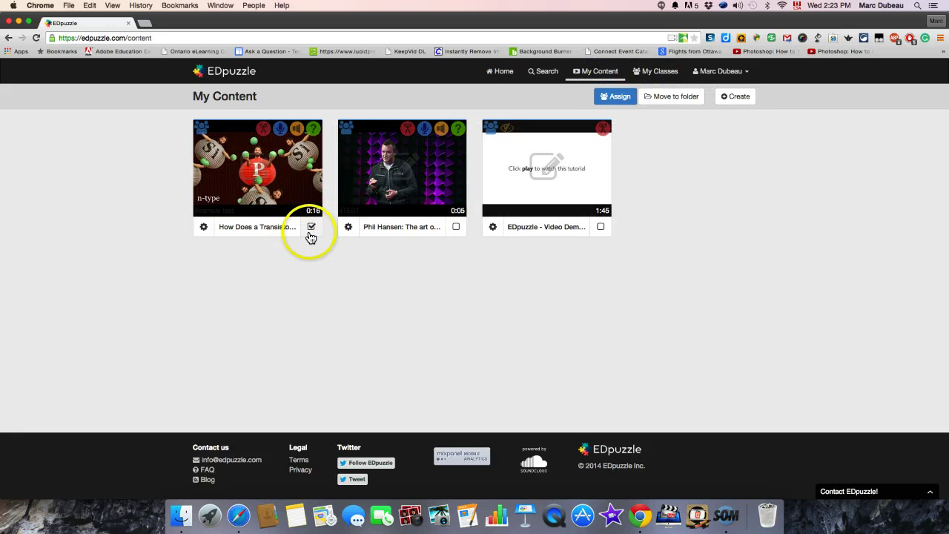
{"action": "left_click", "coordinate": [311, 228]}
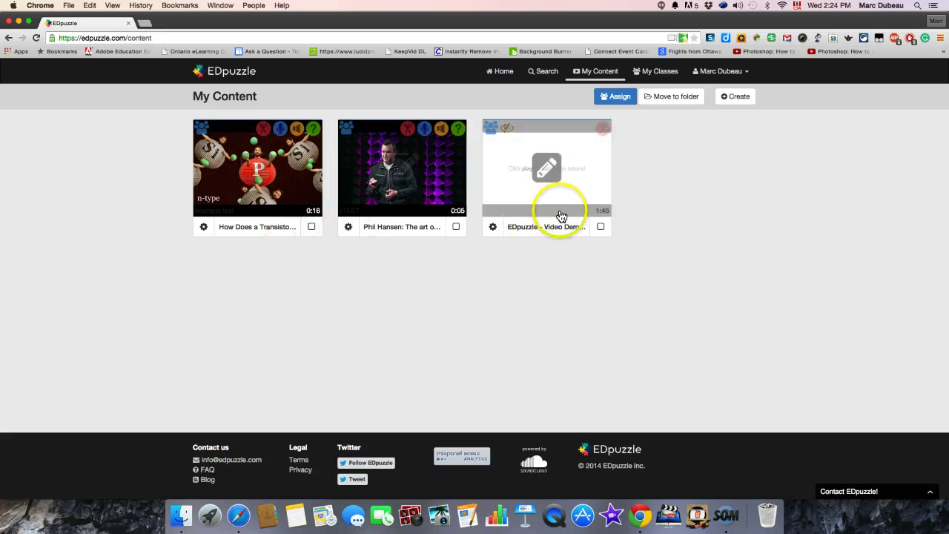
{"action": "left_click", "coordinate": [204, 227]}
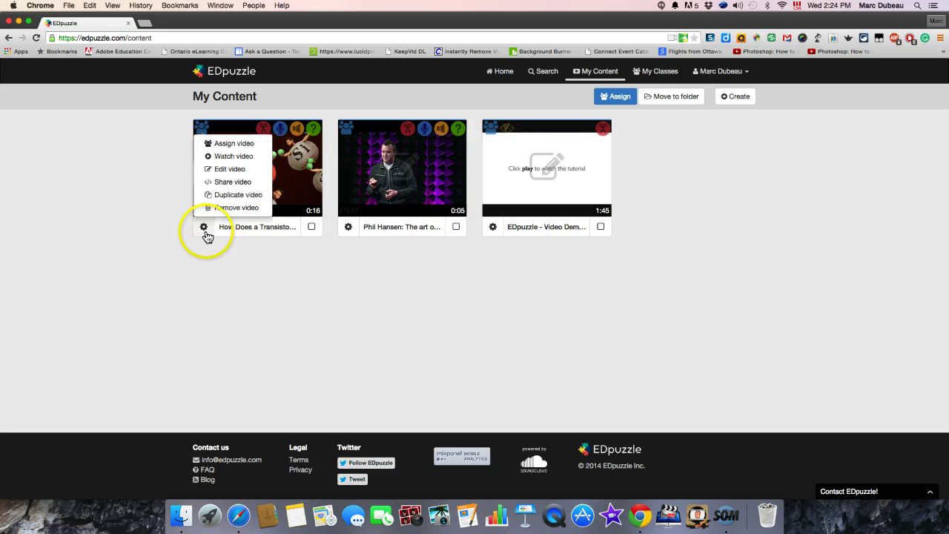
{"action": "left_click", "coordinate": [231, 158]}
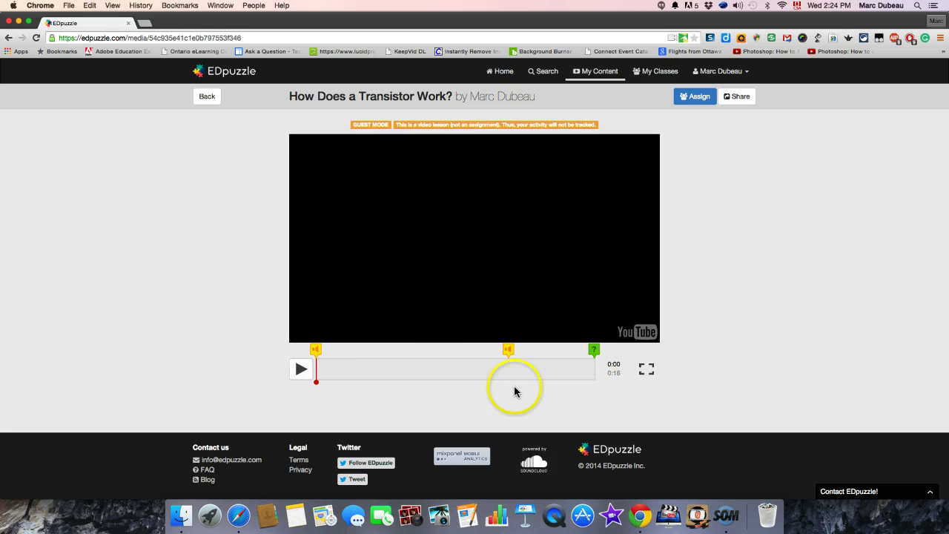
Step: Play the lesson from the start through its audio notes to the comment at 0:16
{"action": "left_click", "coordinate": [302, 372]}
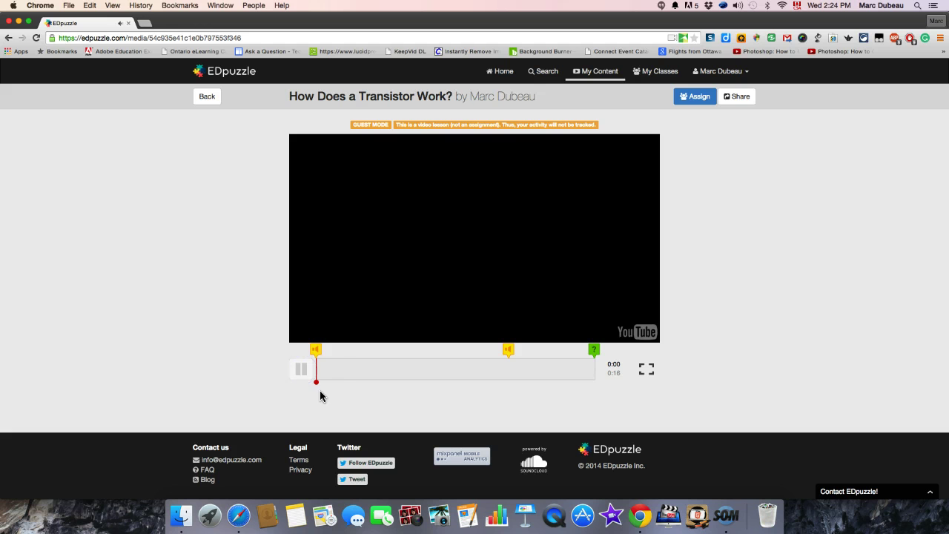
{"action": "left_click", "coordinate": [317, 359]}
{"action": "left_click", "coordinate": [317, 349]}
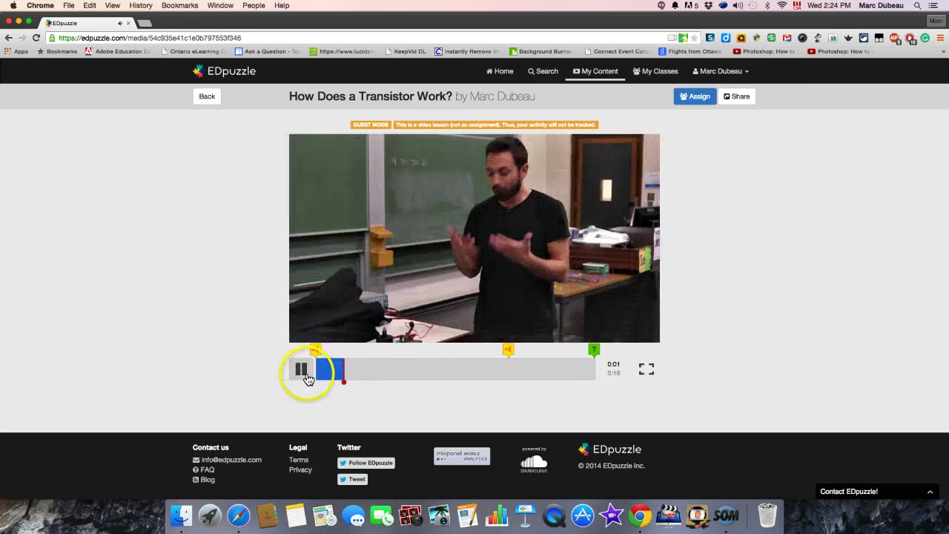
{"action": "left_click", "coordinate": [308, 377]}
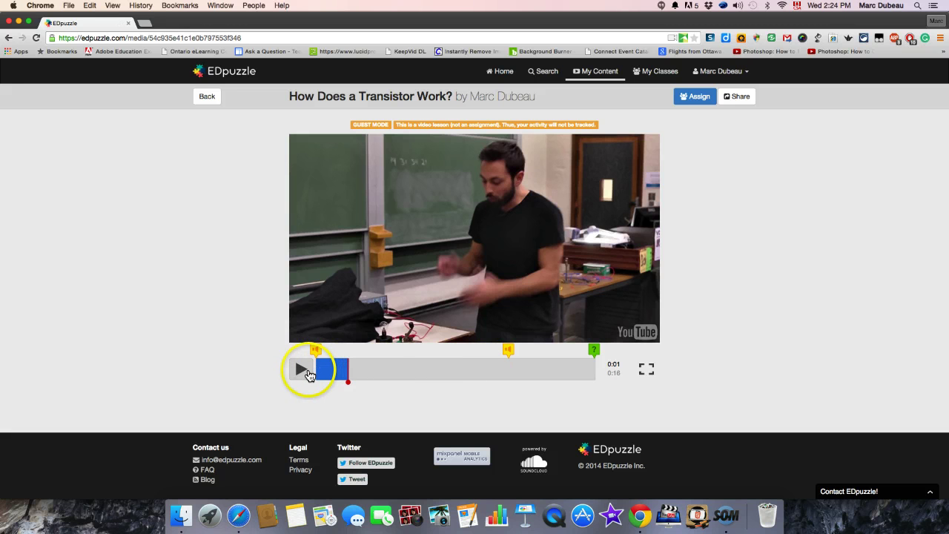
{"action": "left_click", "coordinate": [309, 375]}
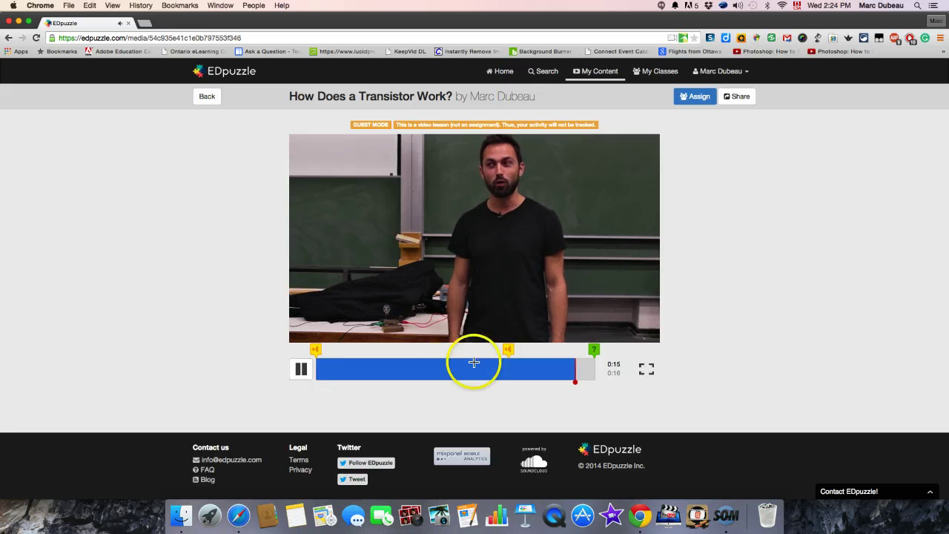
{"action": "left_click", "coordinate": [302, 368]}
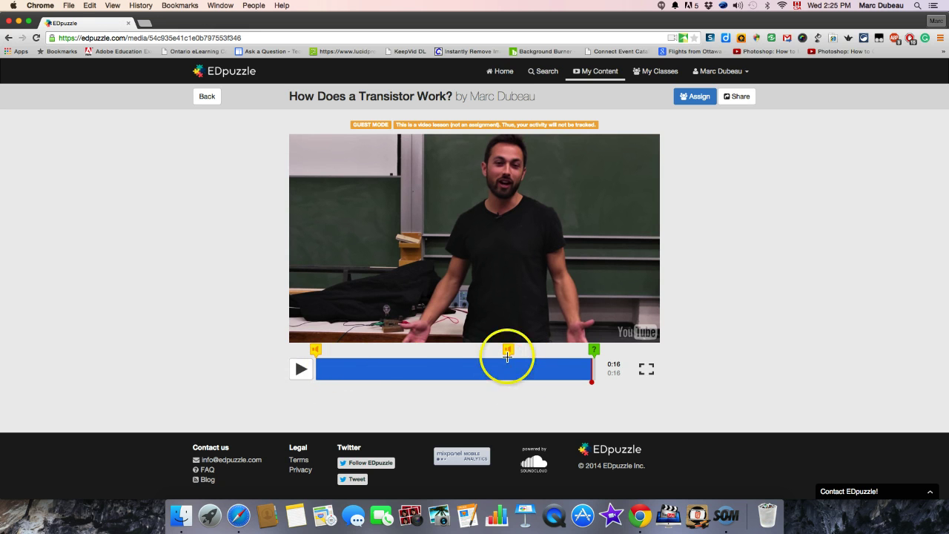
{"action": "left_click", "coordinate": [301, 373]}
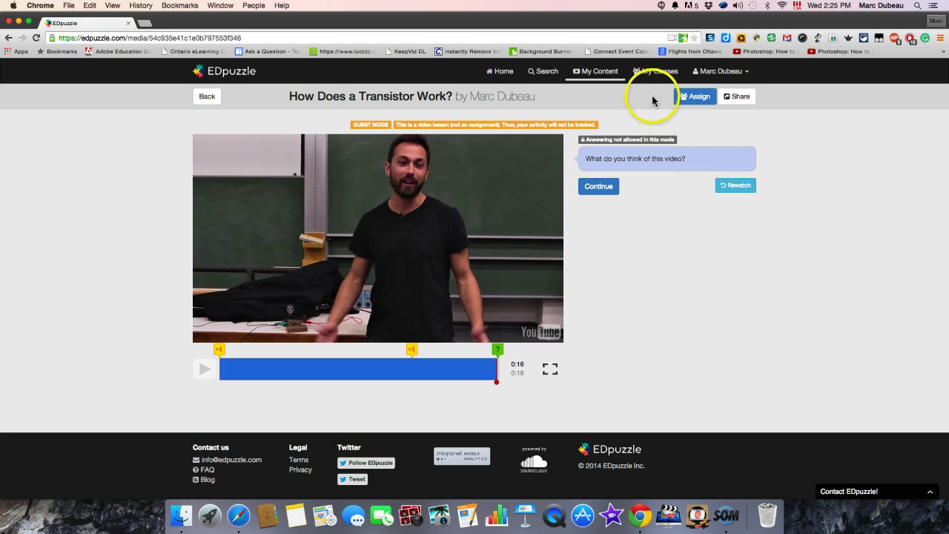
Step: Review the EDpuzzle 101 assignments and examine the students' progress on "How Does a Transistor Work?"
{"action": "left_click", "coordinate": [656, 71]}
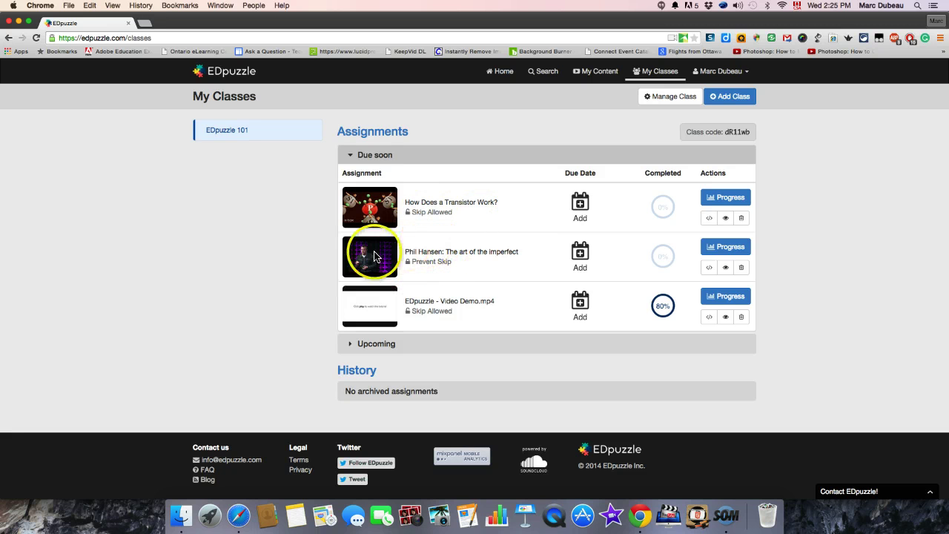
{"action": "left_click", "coordinate": [258, 132]}
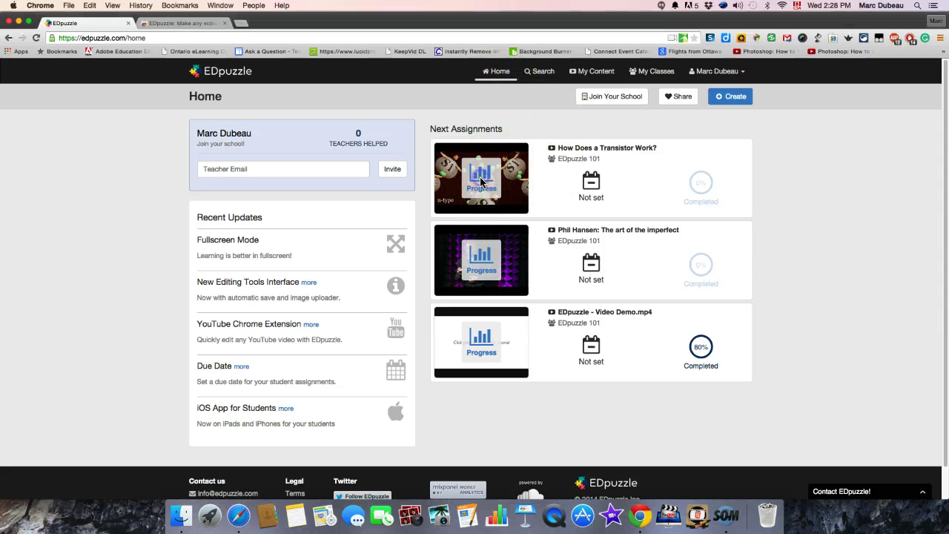
{"action": "left_click", "coordinate": [481, 182]}
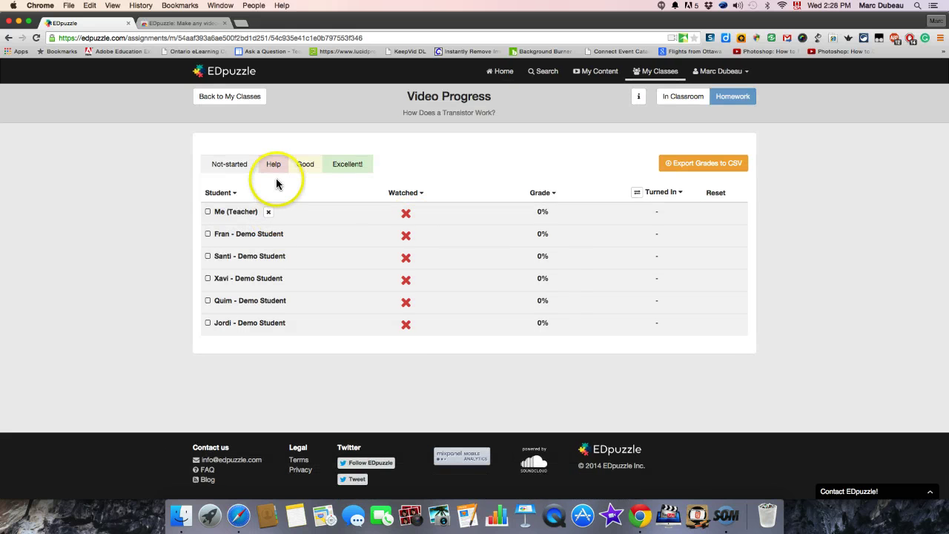
{"action": "mouse_move", "coordinate": [354, 166]}
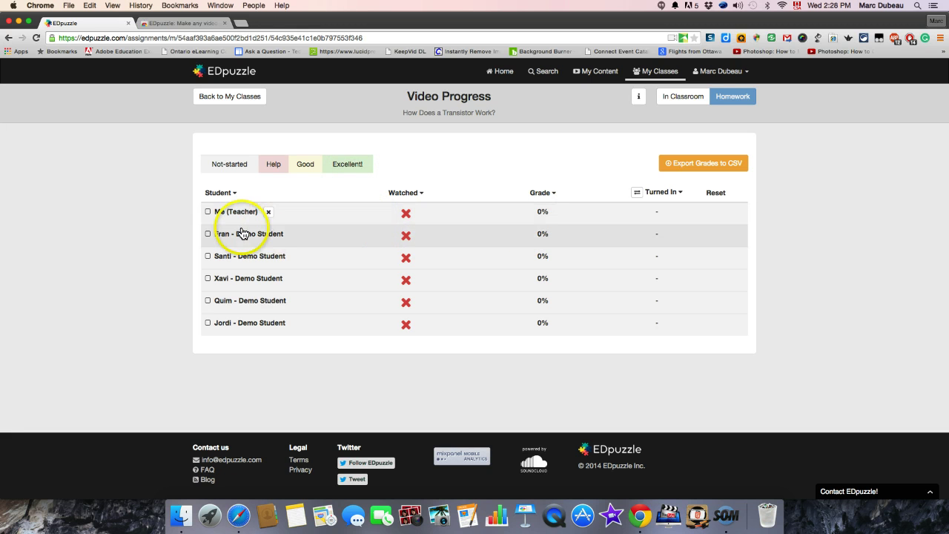
{"action": "mouse_move", "coordinate": [420, 237]}
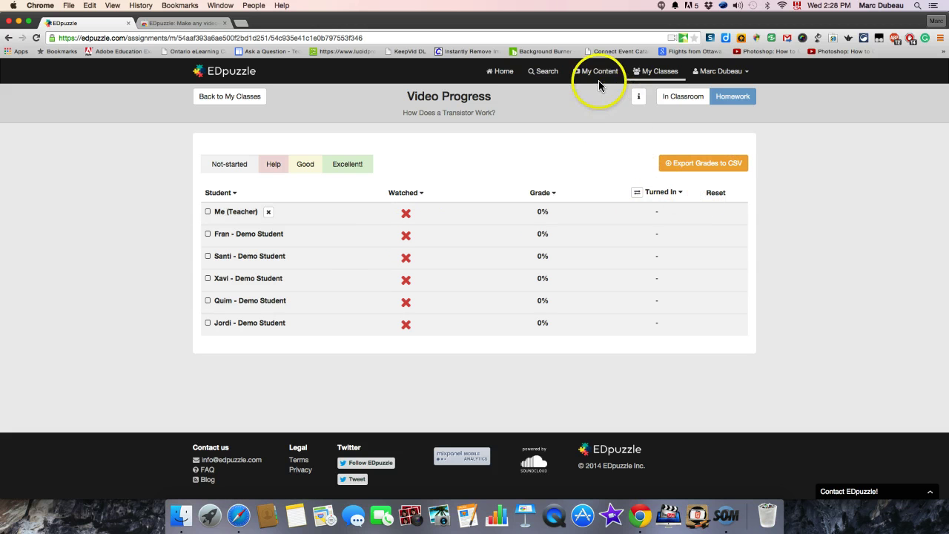
Step: Return to the class assignments and view the embed code, URL and share options of the transistor assignment, then close them
{"action": "left_click", "coordinate": [663, 80]}
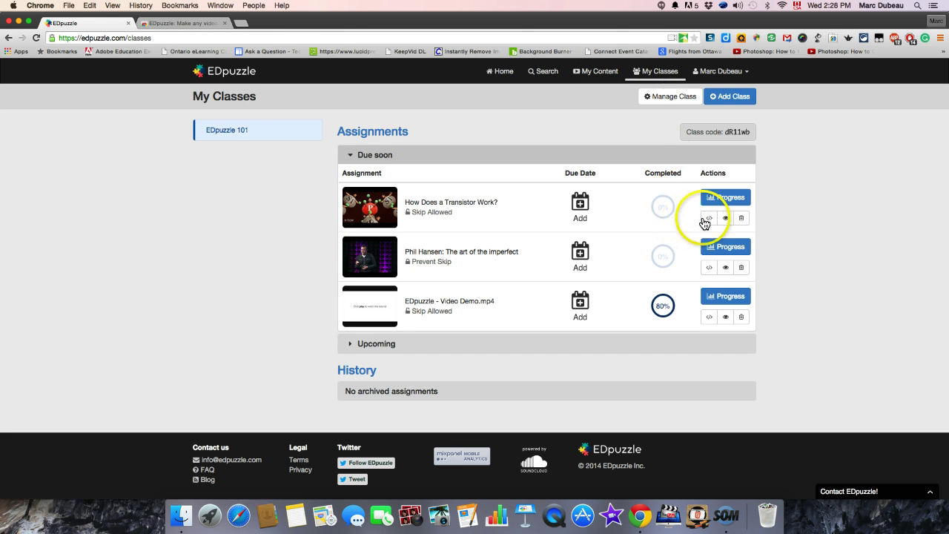
{"action": "left_click", "coordinate": [709, 218]}
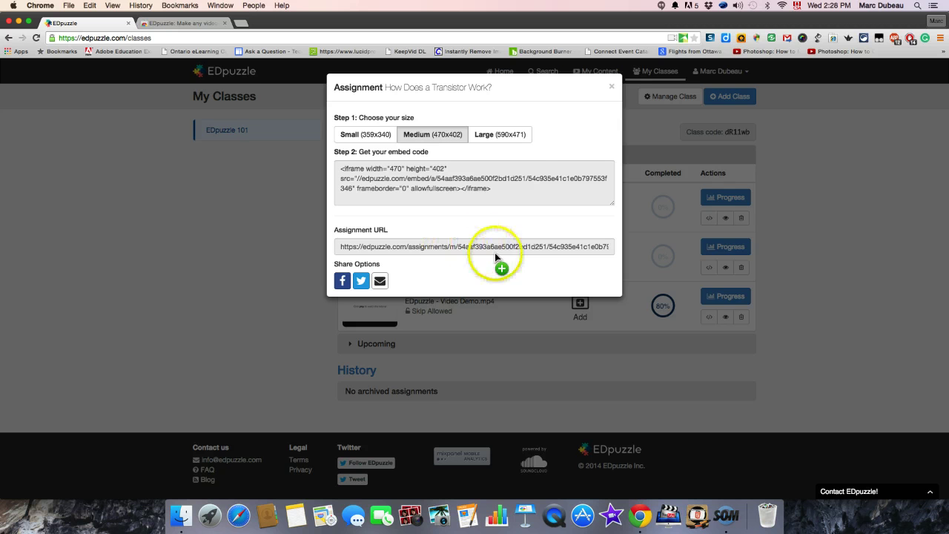
{"action": "left_click", "coordinate": [614, 90]}
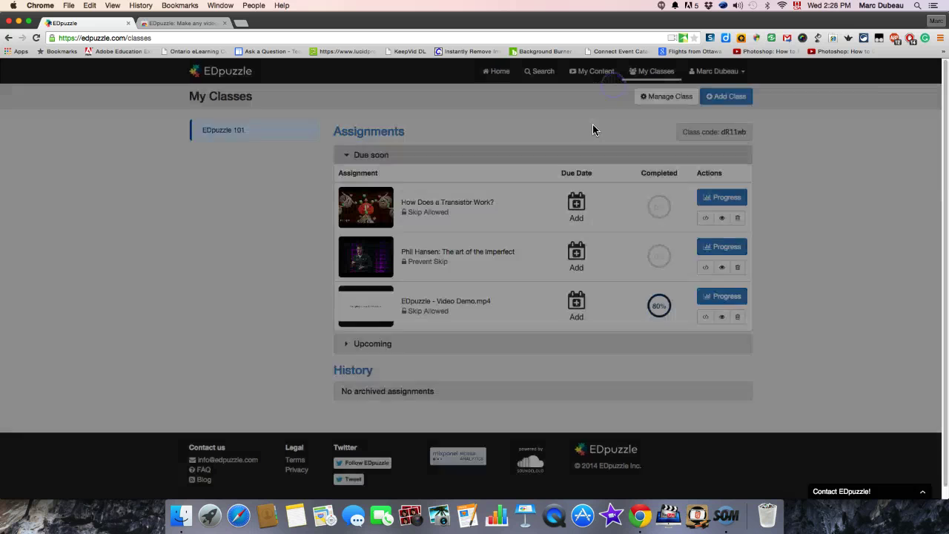